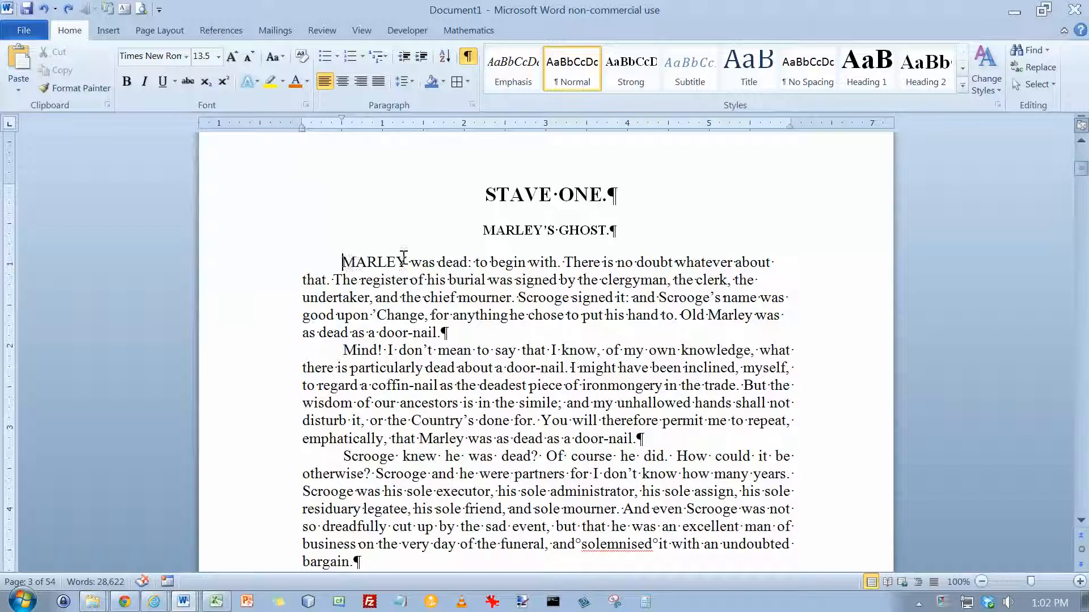
Shade the paragraph beginning "MARLEY was dead" with the lightest tint of the dark blue theme color.
left_click(444, 82)
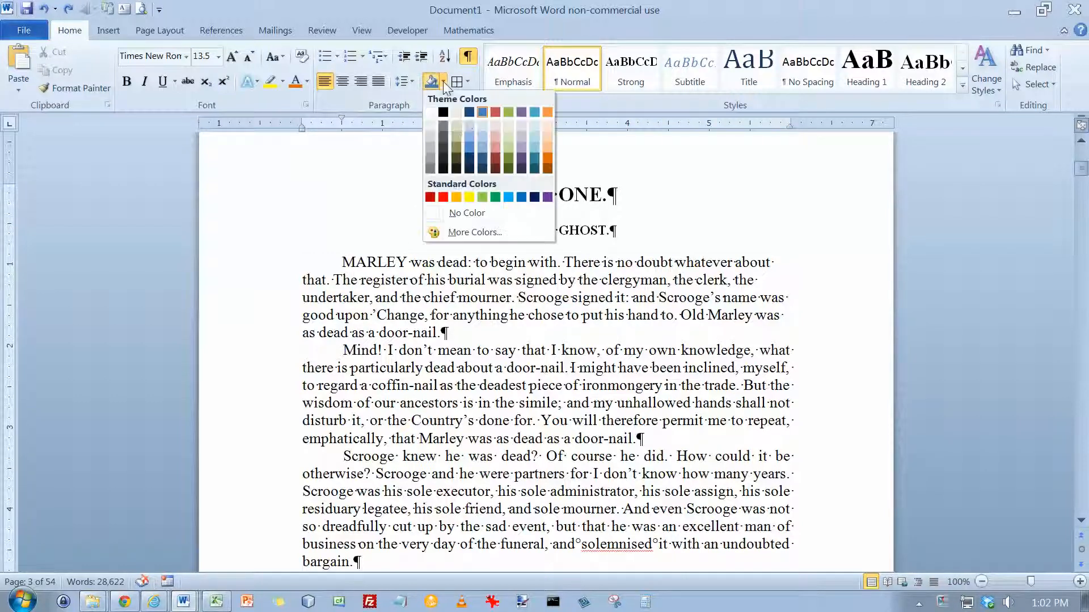
left_click(470, 130)
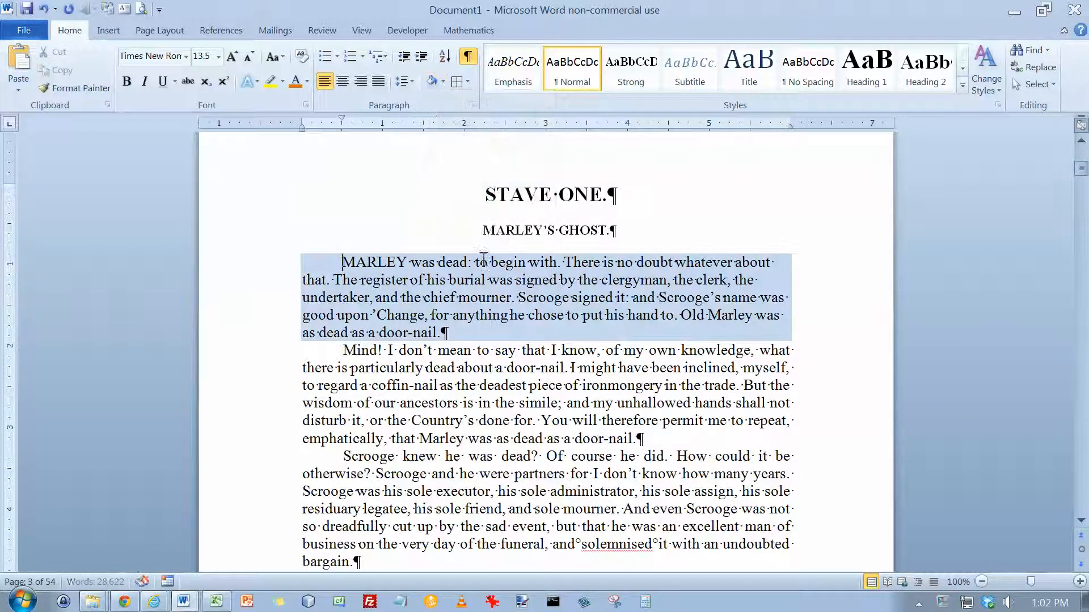
Shade only the words "nail as the deadest piece" in the second paragraph with the lightest red theme tint.
left_click(495, 380)
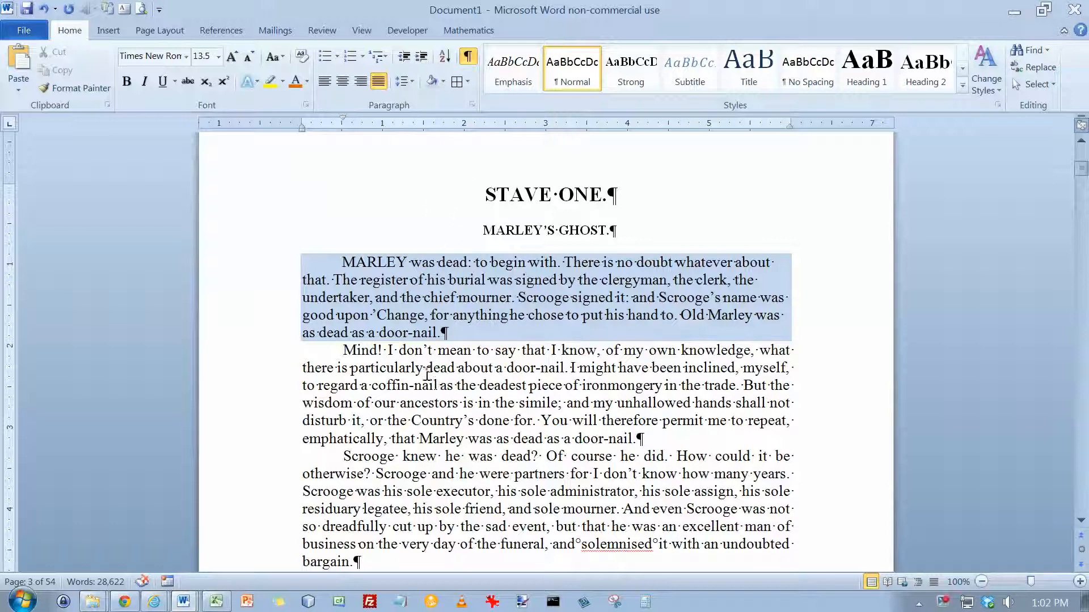
left_click_drag(414, 389, 560, 389)
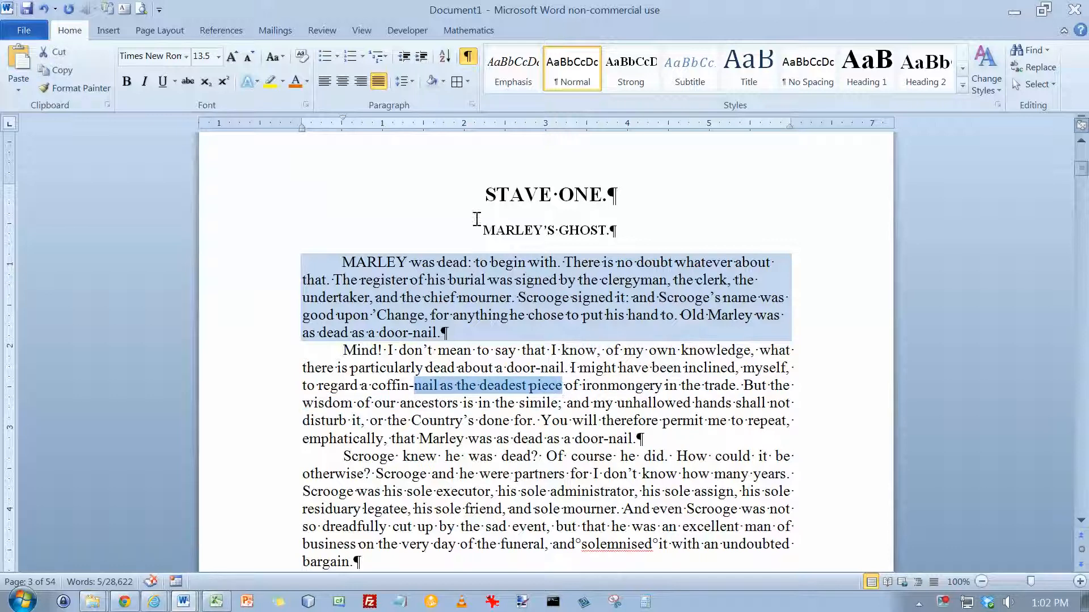
left_click(444, 83)
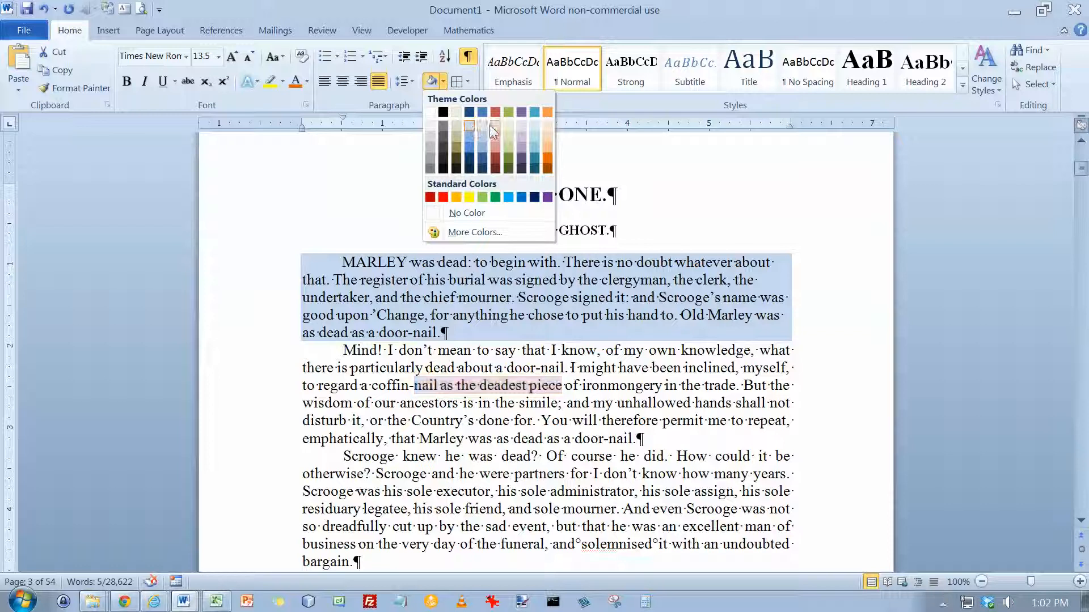
key("Escape")
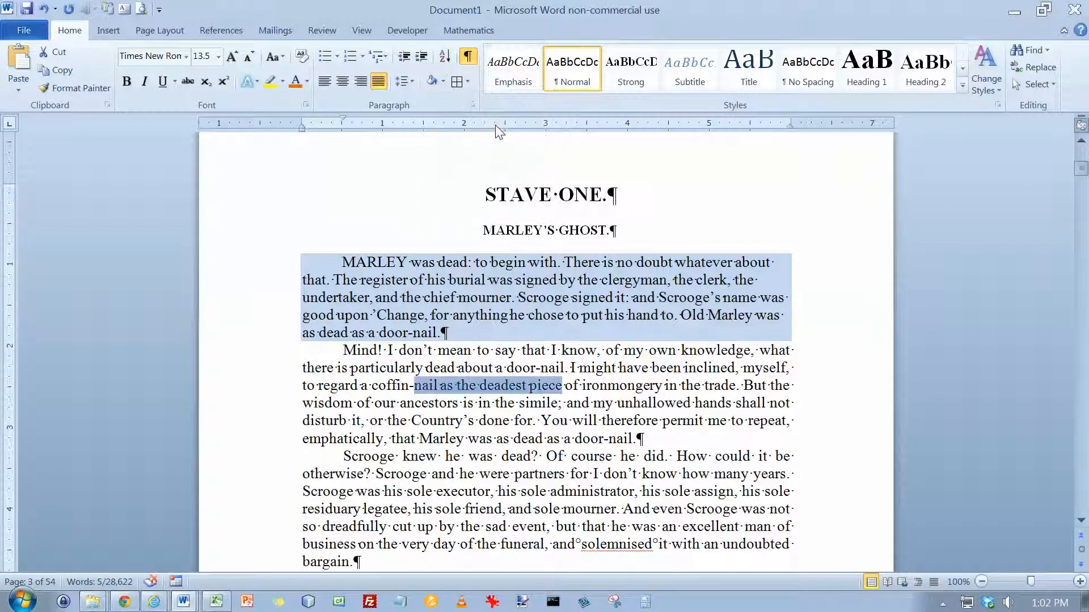
left_click(620, 396)
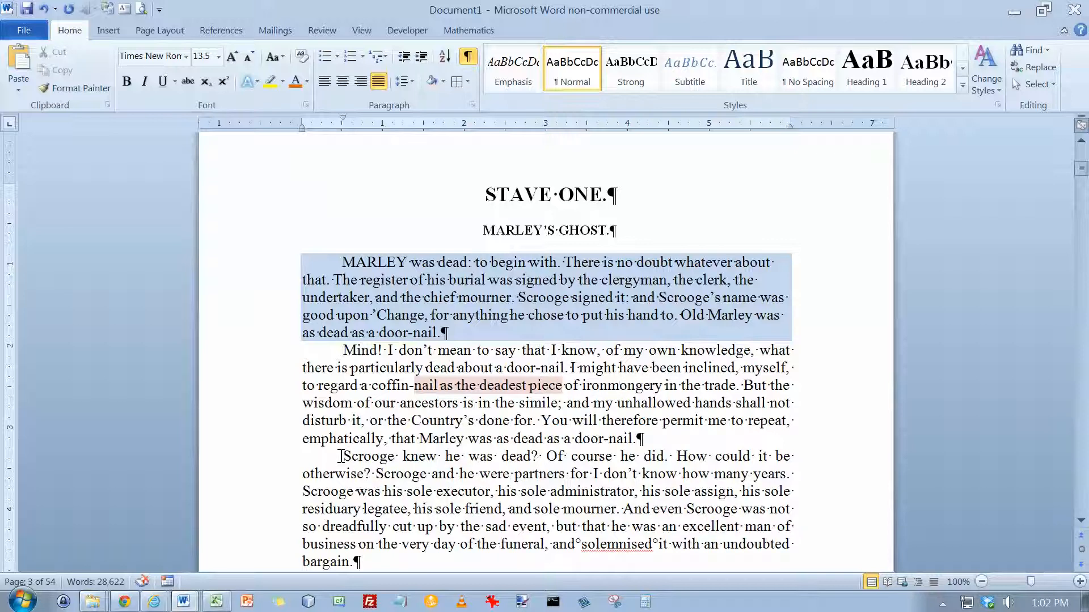
Apply the same light red shading to the whole paragraph beginning "Scrooge knew he was dead?".
left_click(444, 82)
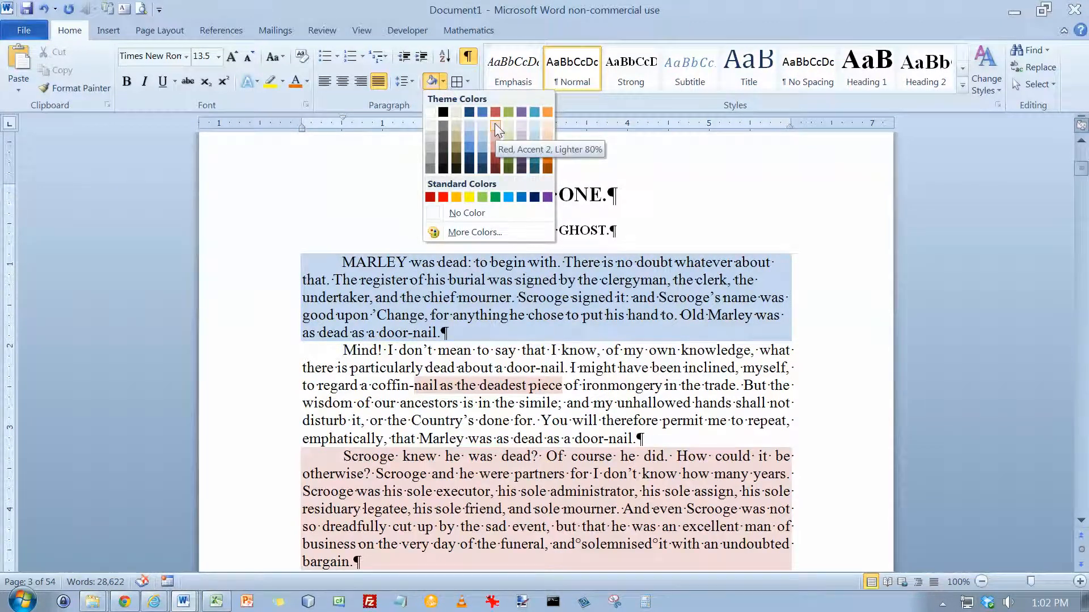
left_click(444, 82)
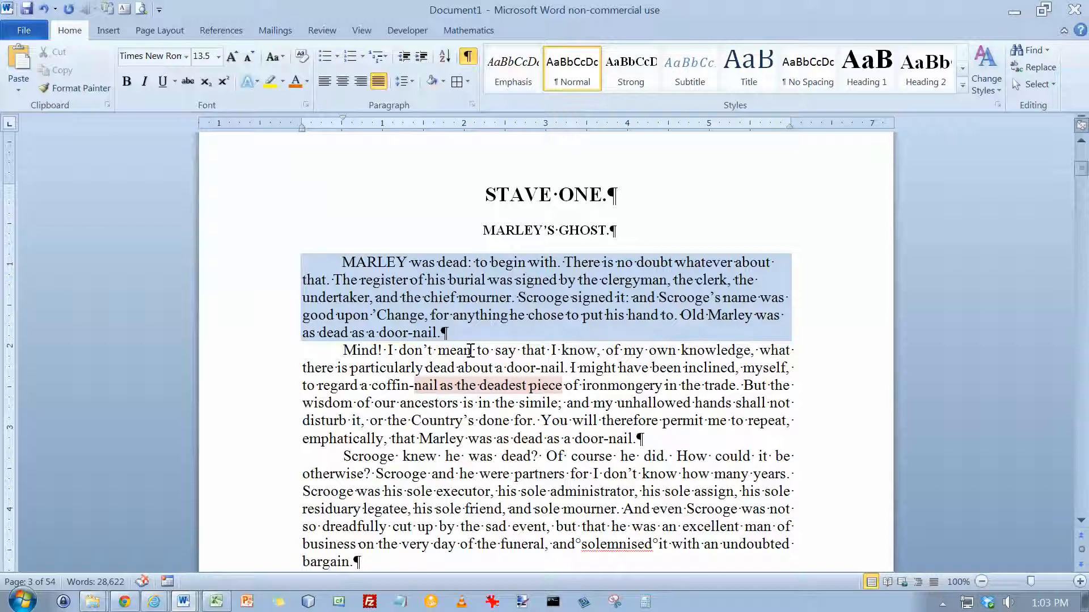
left_click(443, 82)
left_click(443, 83)
left_click(432, 84)
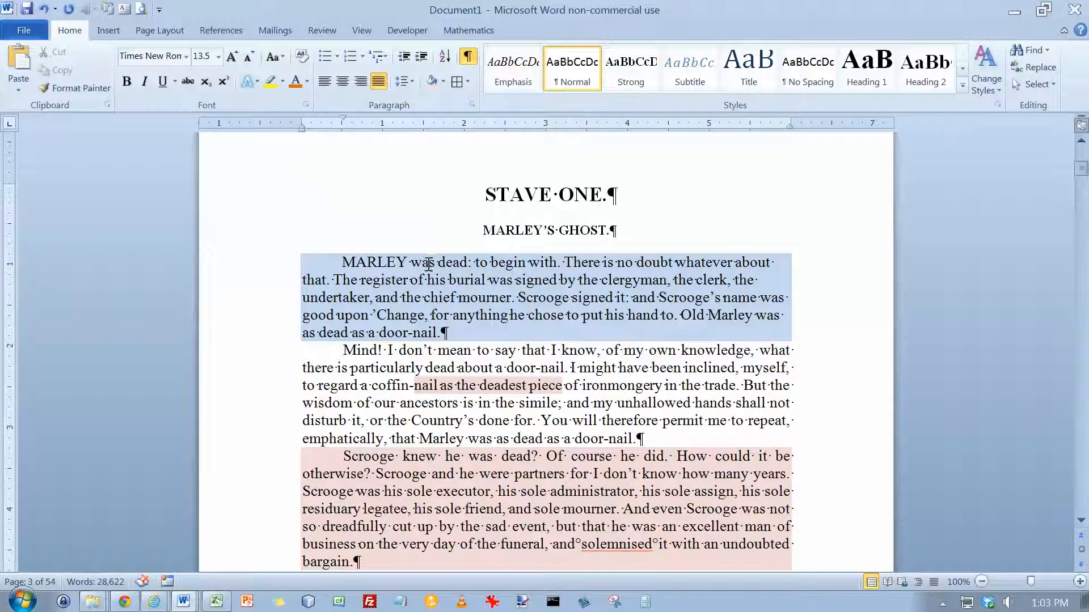
Apply All Borders to the blue-shaded paragraph beginning "MARLEY was dead".
left_click(348, 262)
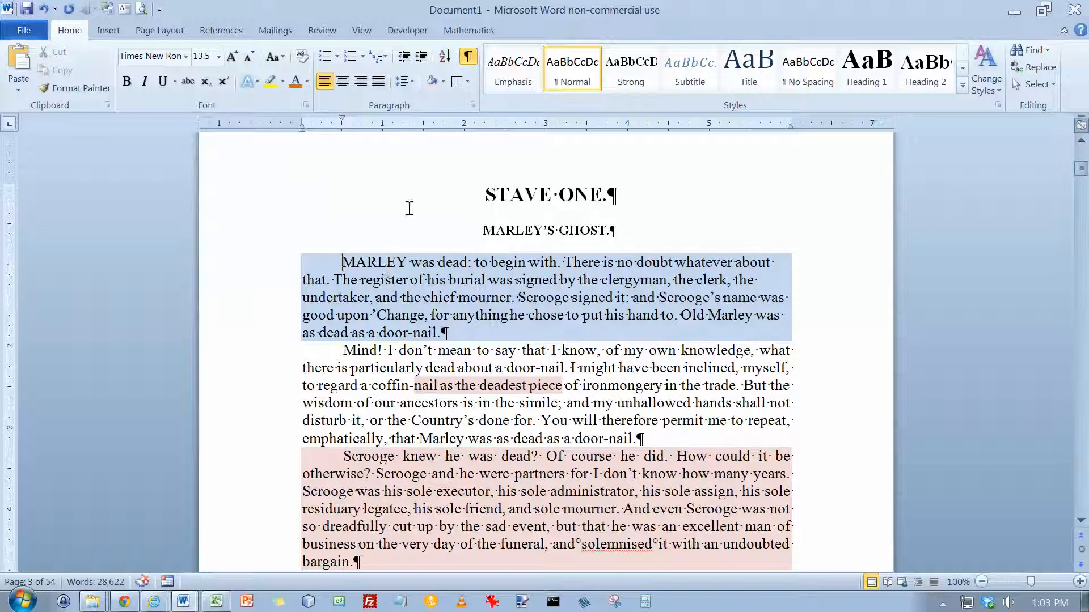
left_click(468, 81)
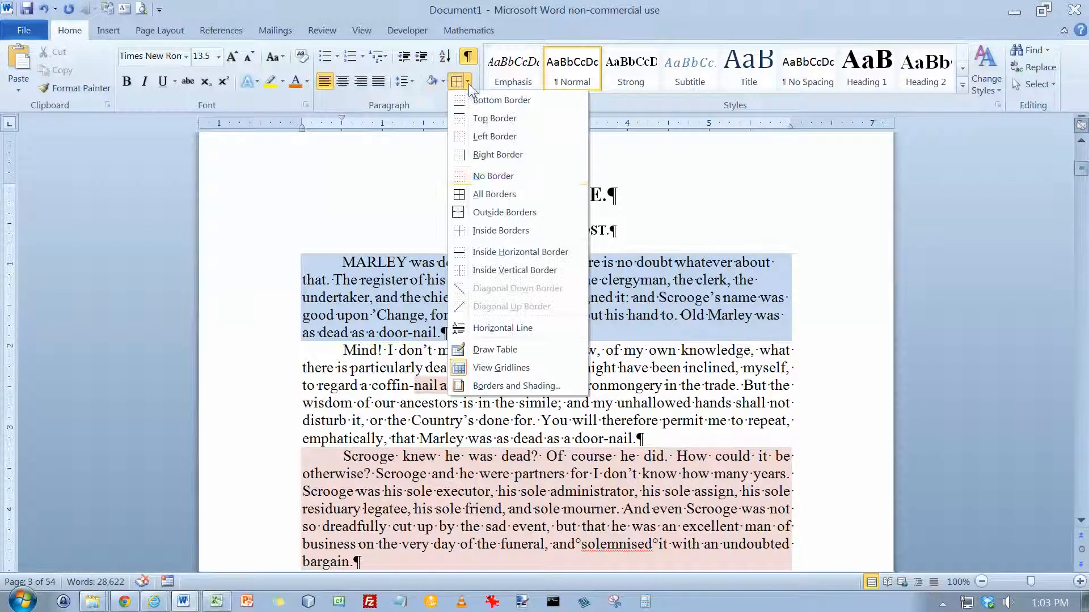
left_click(491, 194)
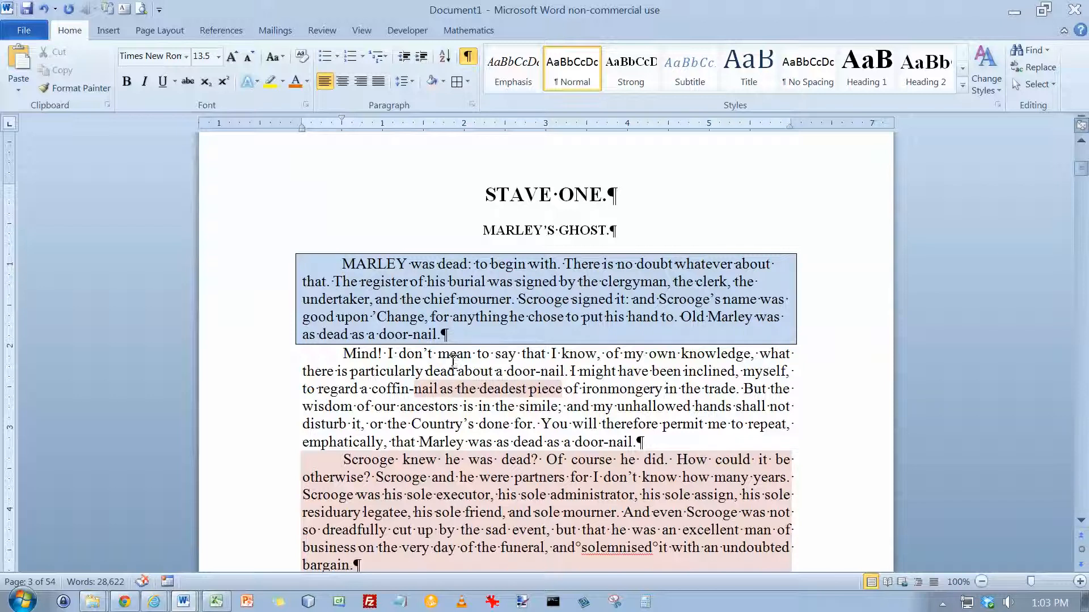
Apply All Borders to just the words "burial was signed" in the first paragraph.
left_click_drag(448, 282, 557, 282)
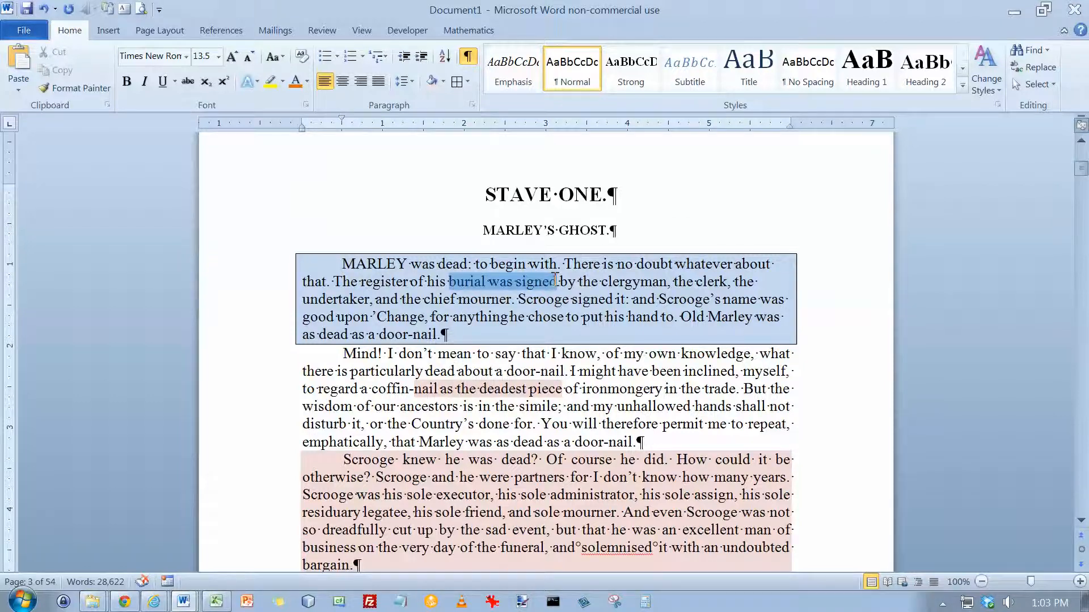
left_click(467, 81)
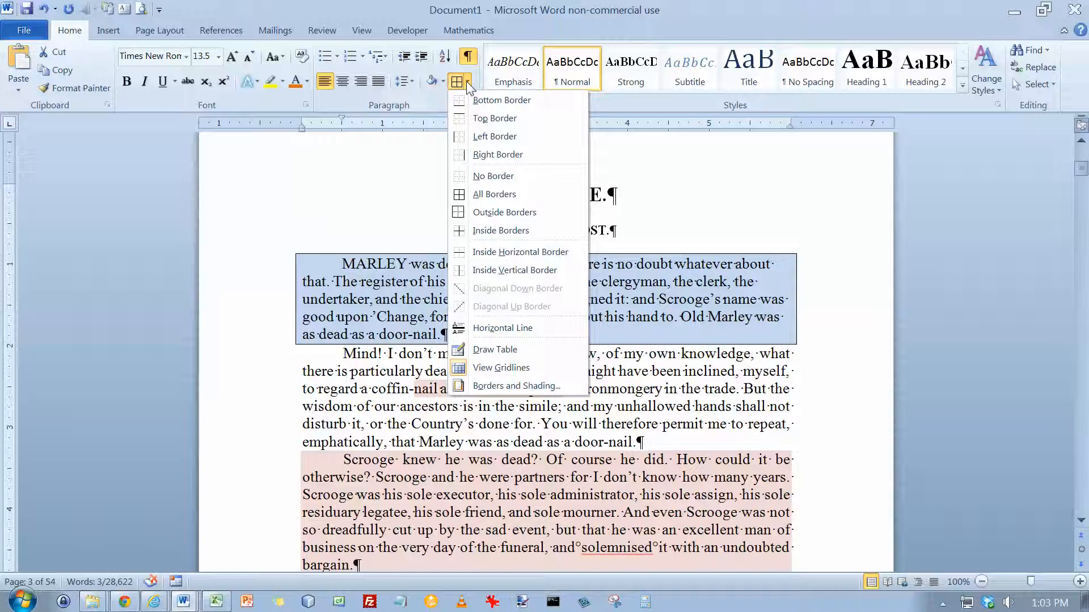
left_click(495, 194)
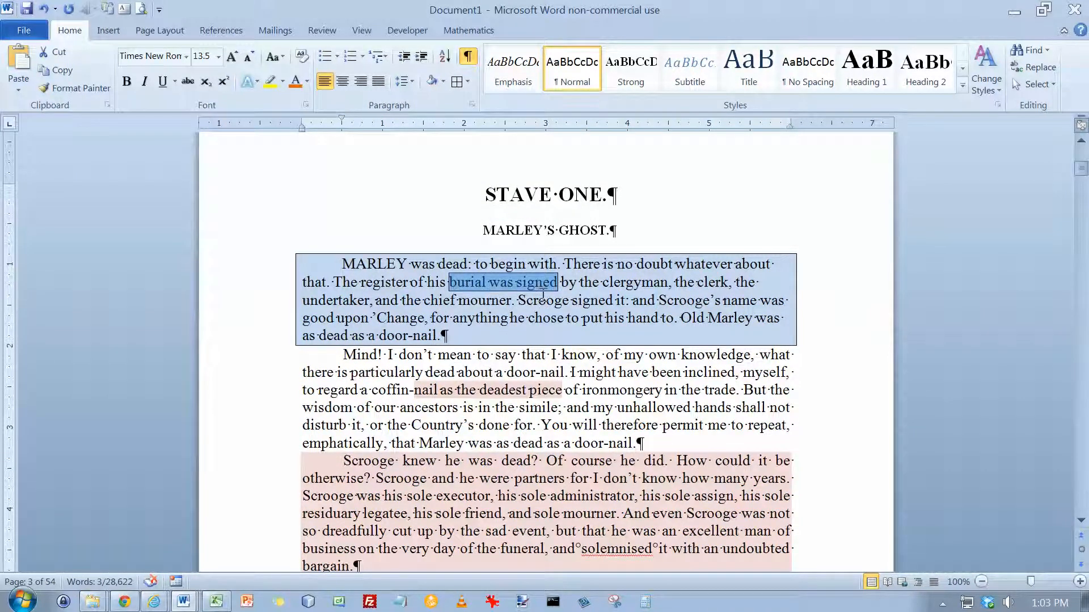
left_click(469, 82)
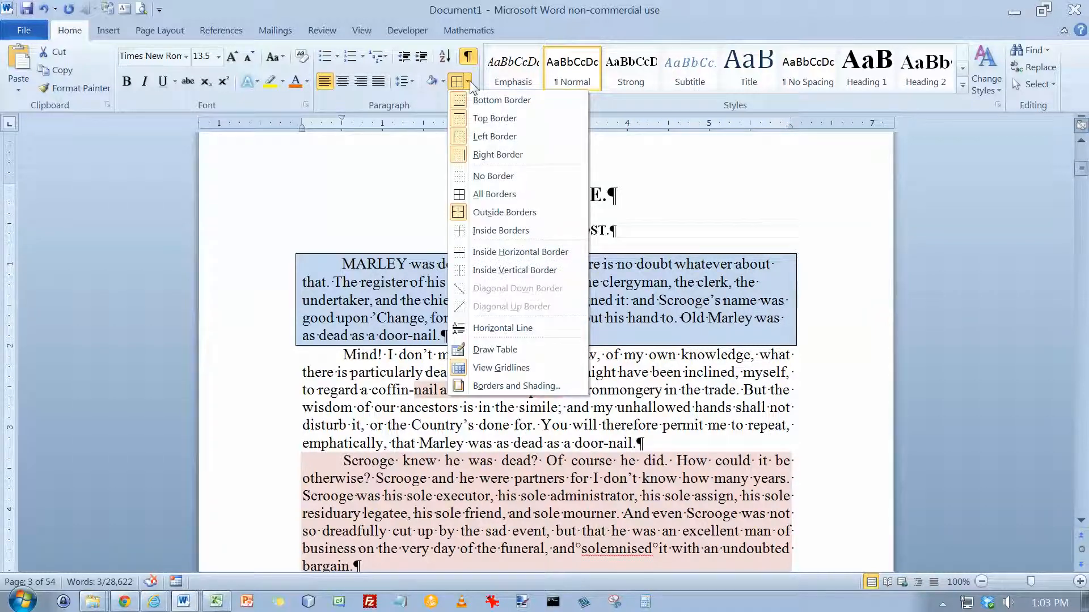
left_click(404, 406)
Add a bottom border and a top border to the paragraph beginning "The mention of Marley's funeral".
scroll(404, 407, "down", 5)
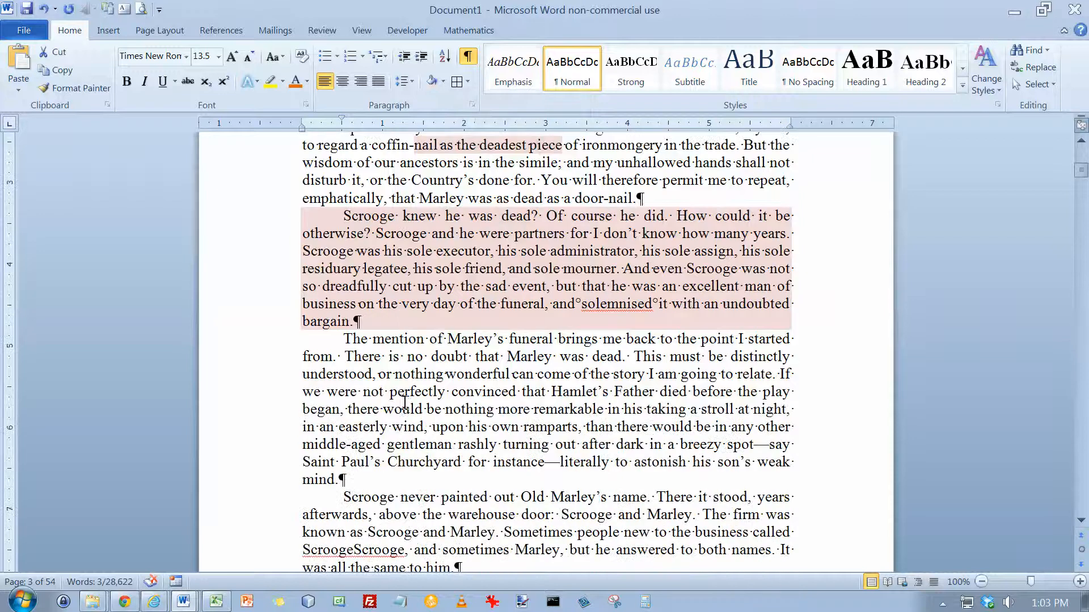
left_click(347, 340)
left_click(468, 82)
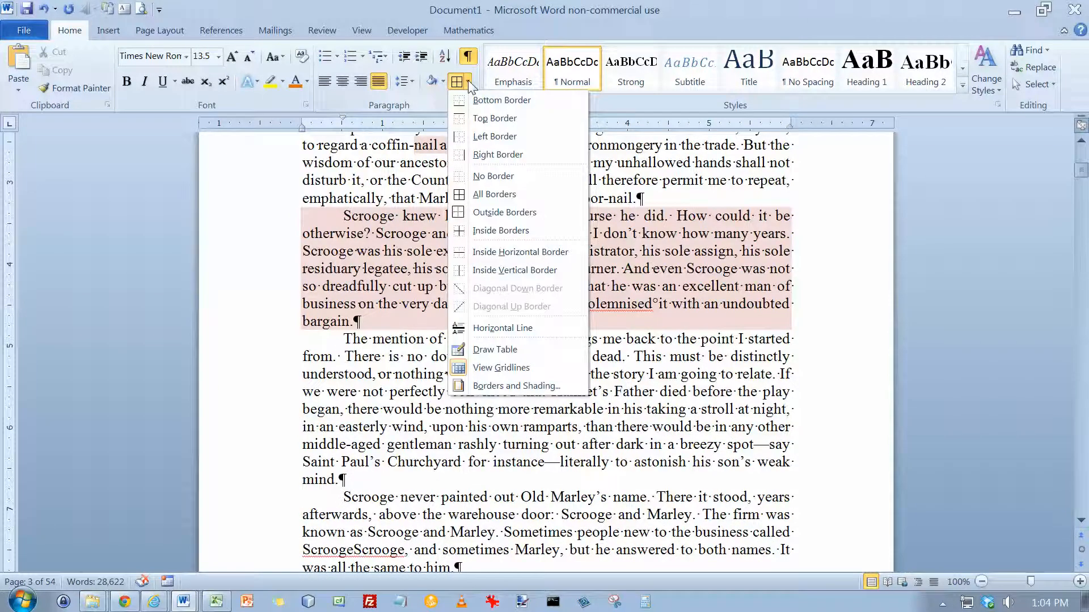
left_click(478, 99)
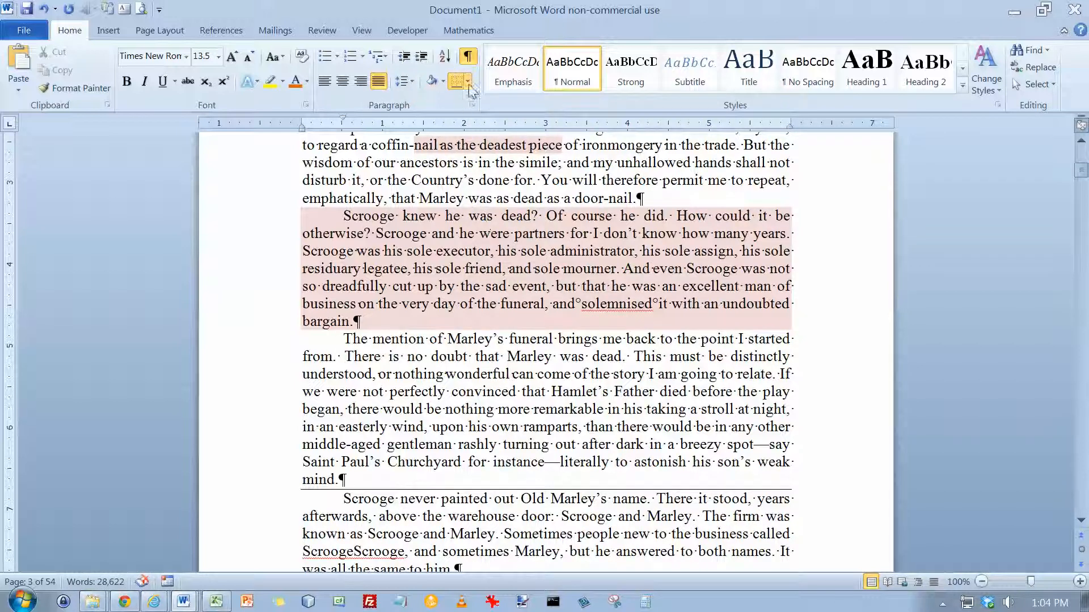
left_click(468, 83)
left_click(486, 118)
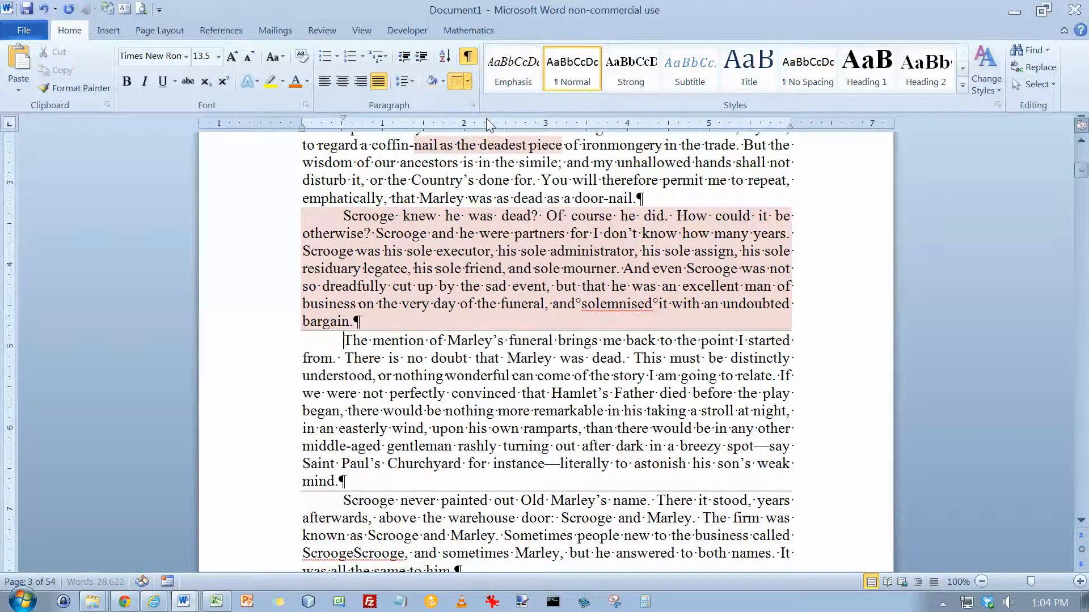
key("ctrl+z")
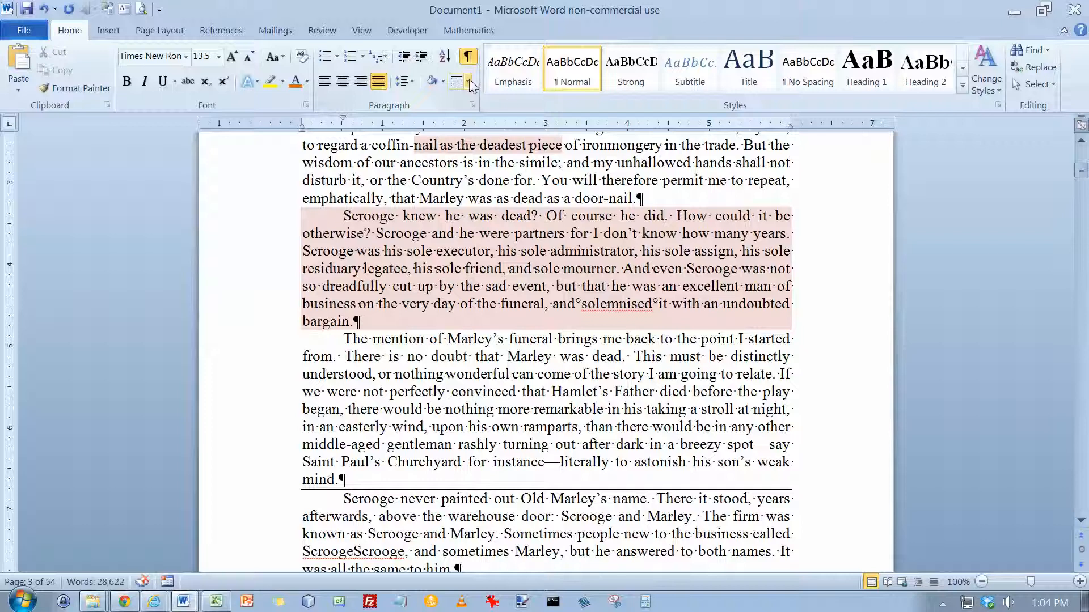
left_click(468, 81)
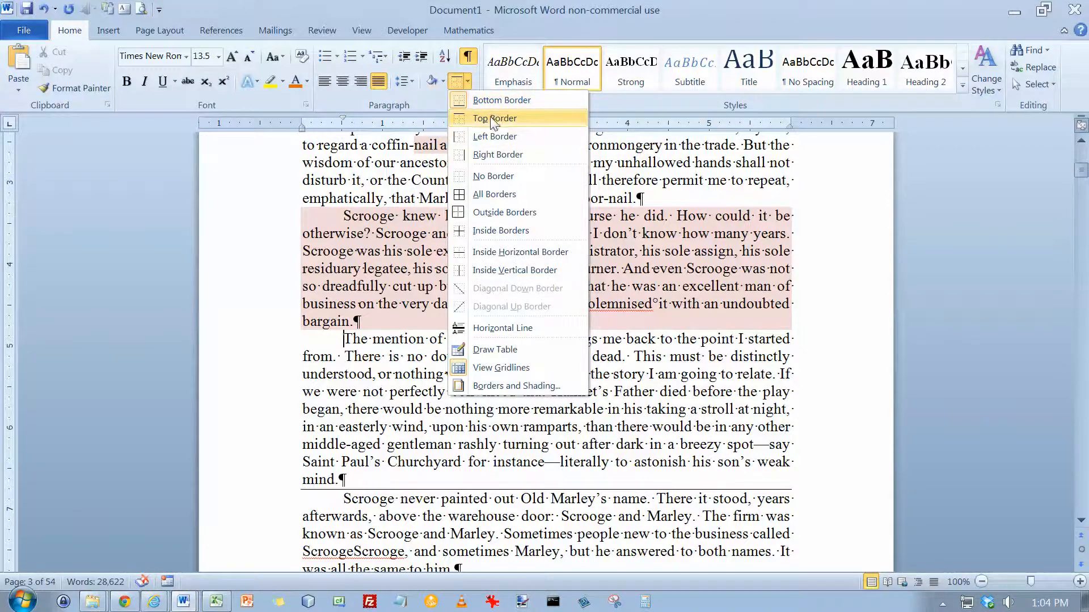
left_click(487, 118)
Add left and right borders to the paragraph beginning "The mention of Marley's funeral".
left_click(469, 83)
left_click(485, 136)
left_click(468, 84)
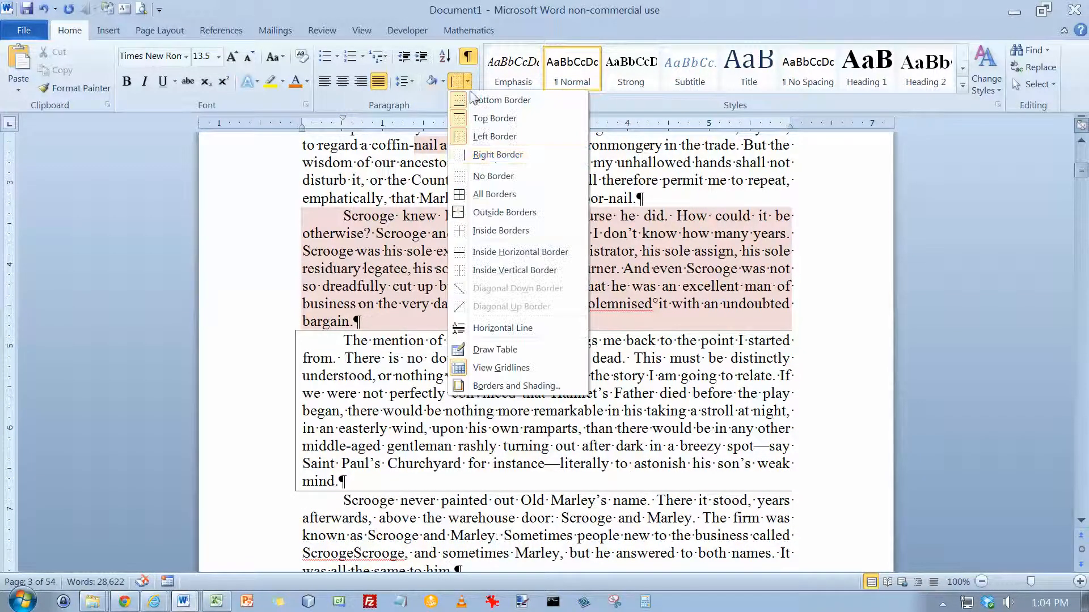
left_click(498, 152)
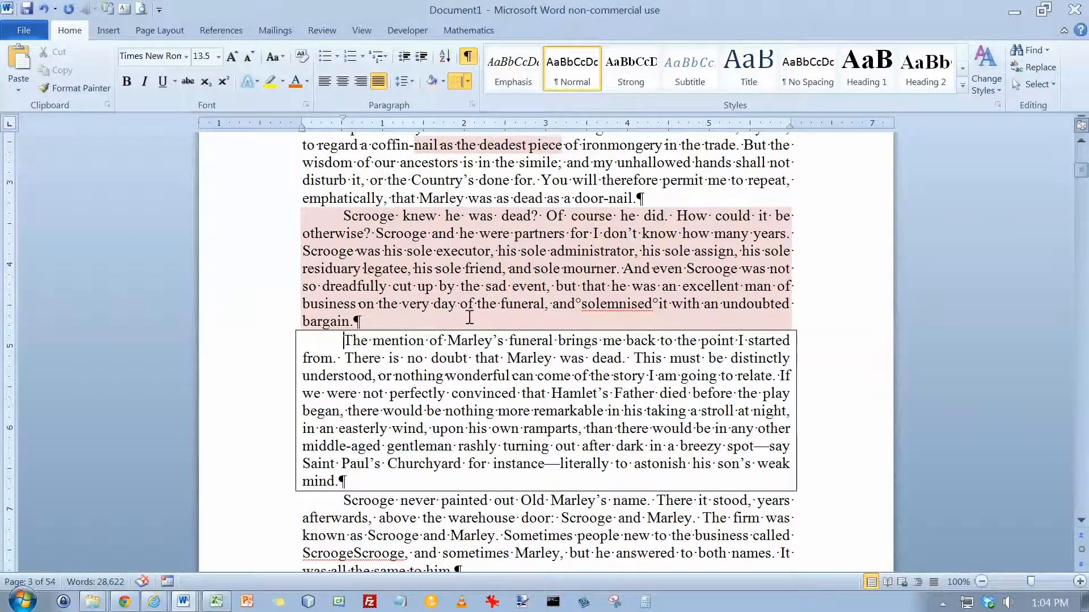
Remove all borders from the paragraph beginning "The mention of Marley's funeral" with No Border.
left_click(469, 82)
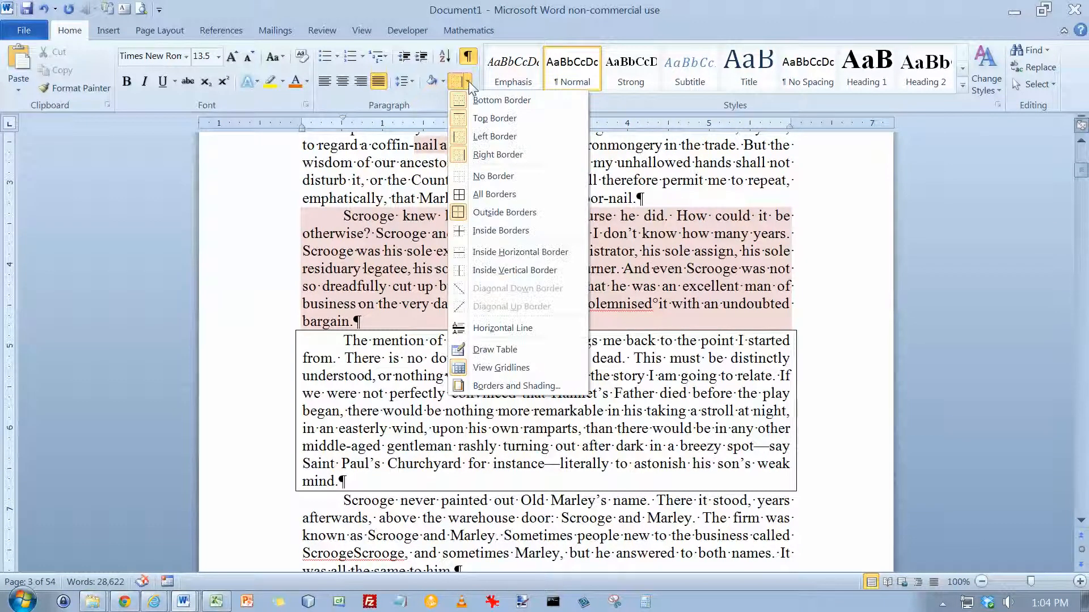
left_click(482, 176)
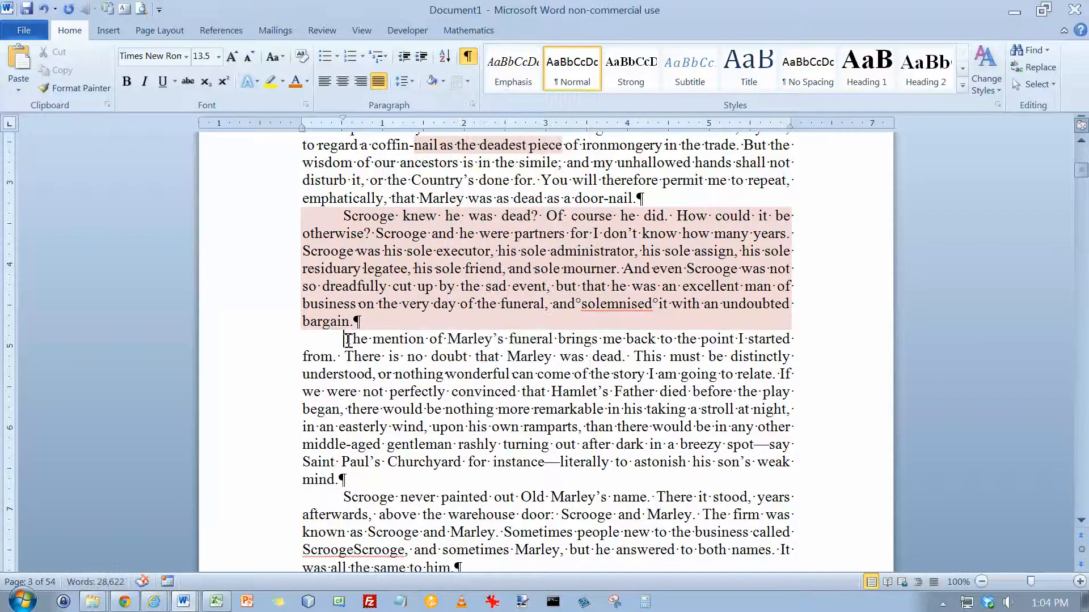
Open the Borders and Shading dialog for the paragraph beginning "The mention of Marley's funeral" and move it clear of the text.
left_click(468, 83)
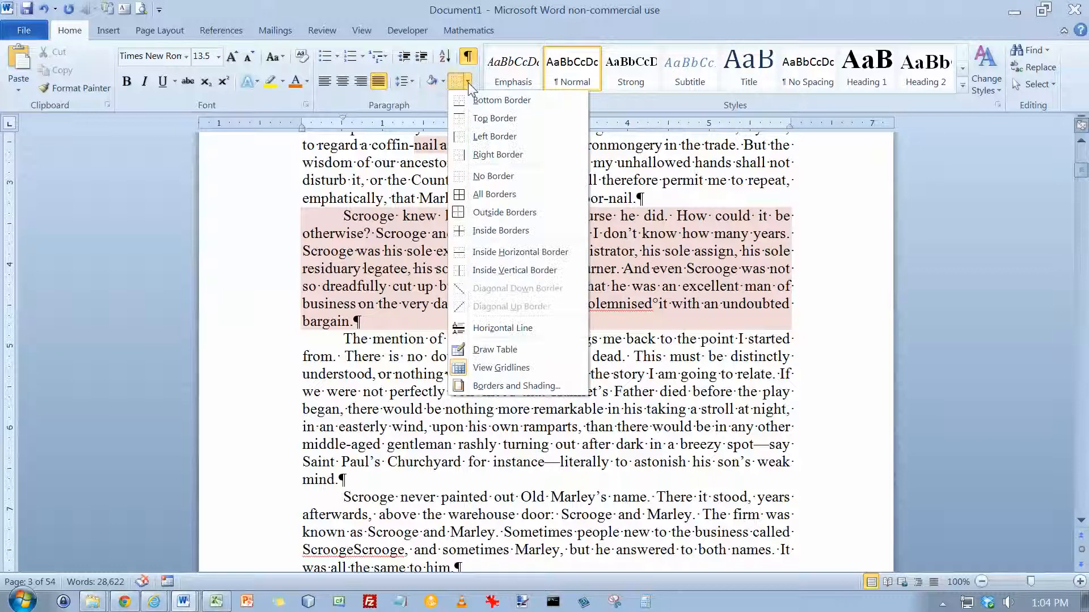
left_click(516, 386)
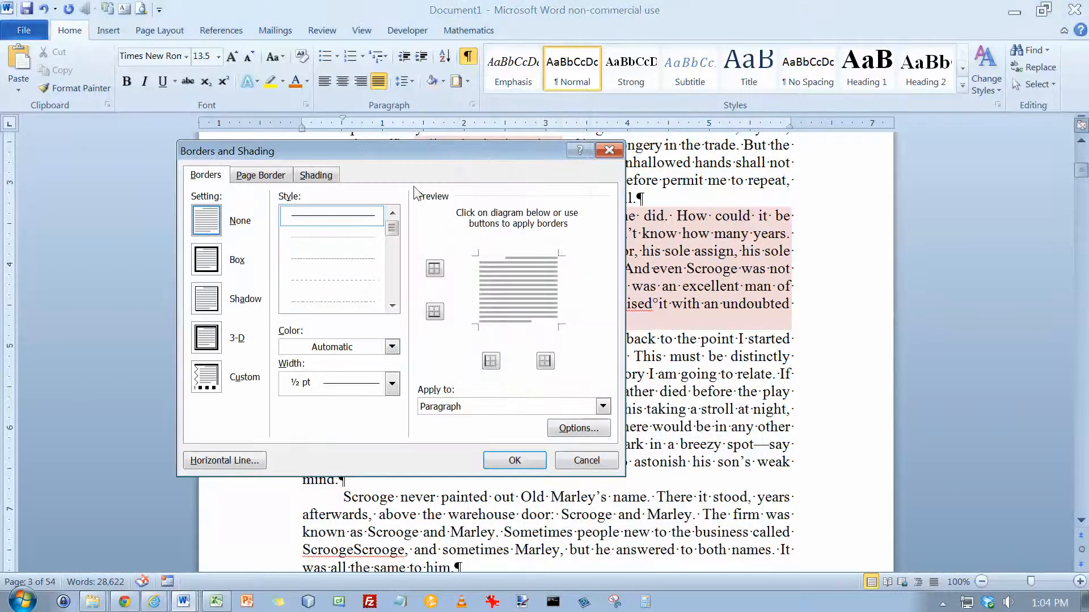
mouse_move(405, 157)
left_mouse_down()
mouse_move(604, 136)
mouse_move(731, 156)
left_mouse_up()
Browse the border line styles and try to choose a multi-line style for the paragraph.
scroll(723, 278, "down", 2)
scroll(724, 289, "down", 3)
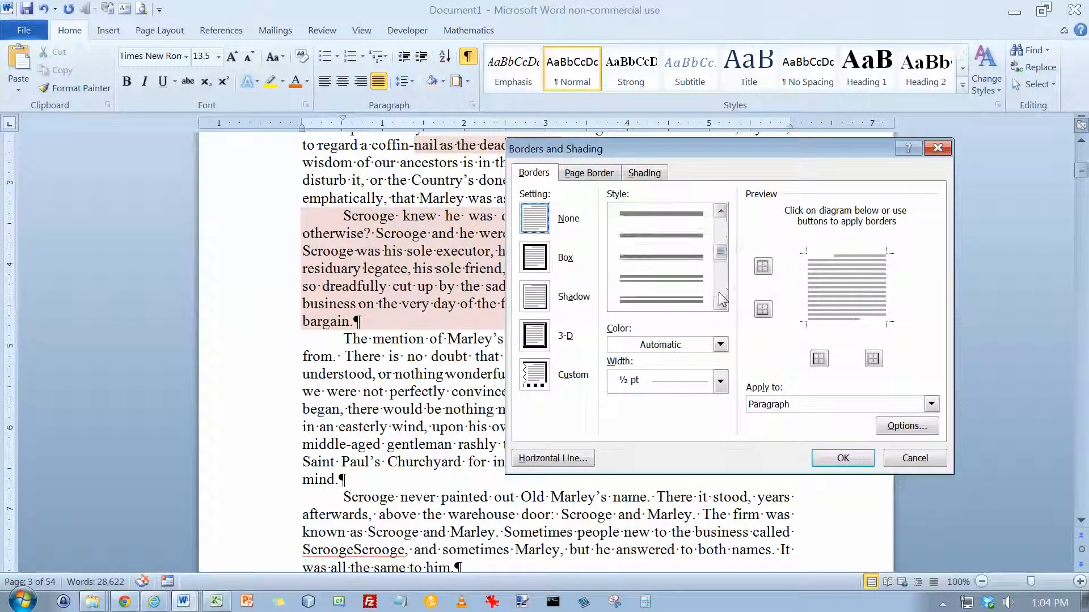
scroll(719, 292, "down", 3)
scroll(717, 293, "down", 3)
scroll(720, 294, "up", 5)
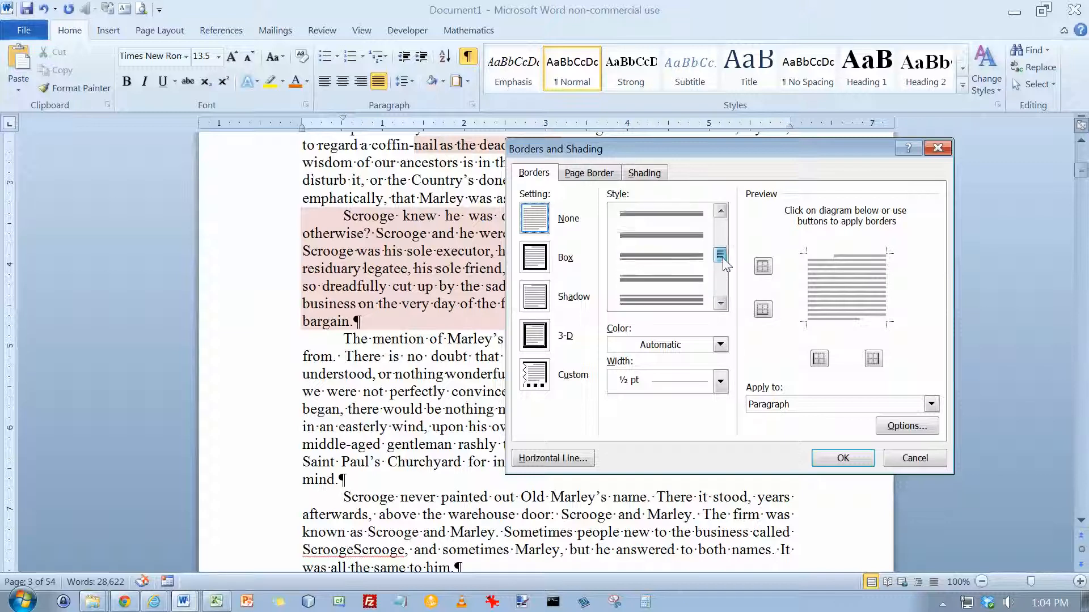
left_click(678, 258)
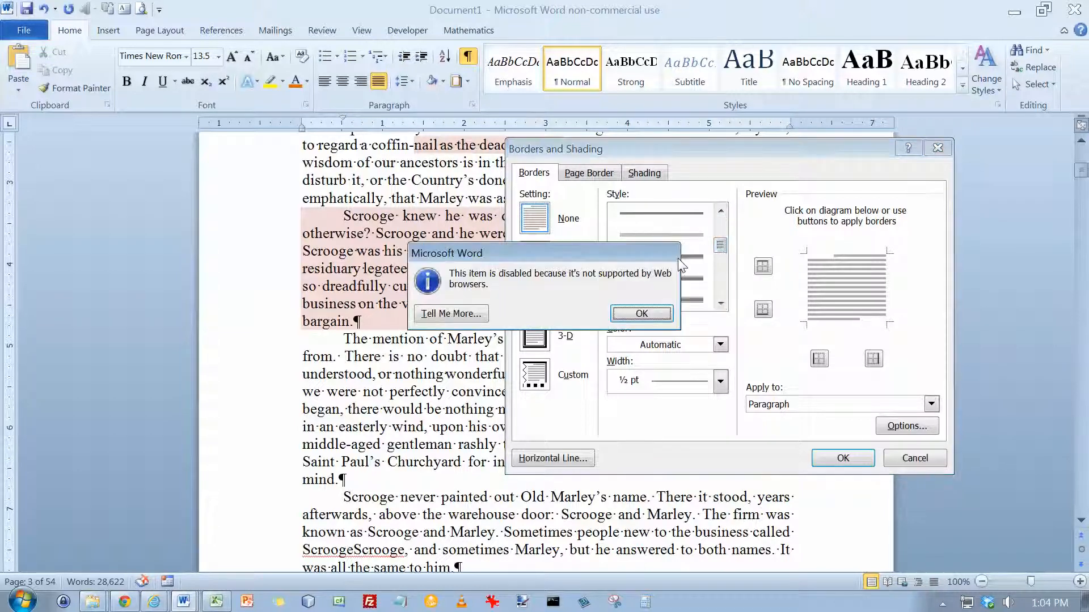
left_click(650, 311)
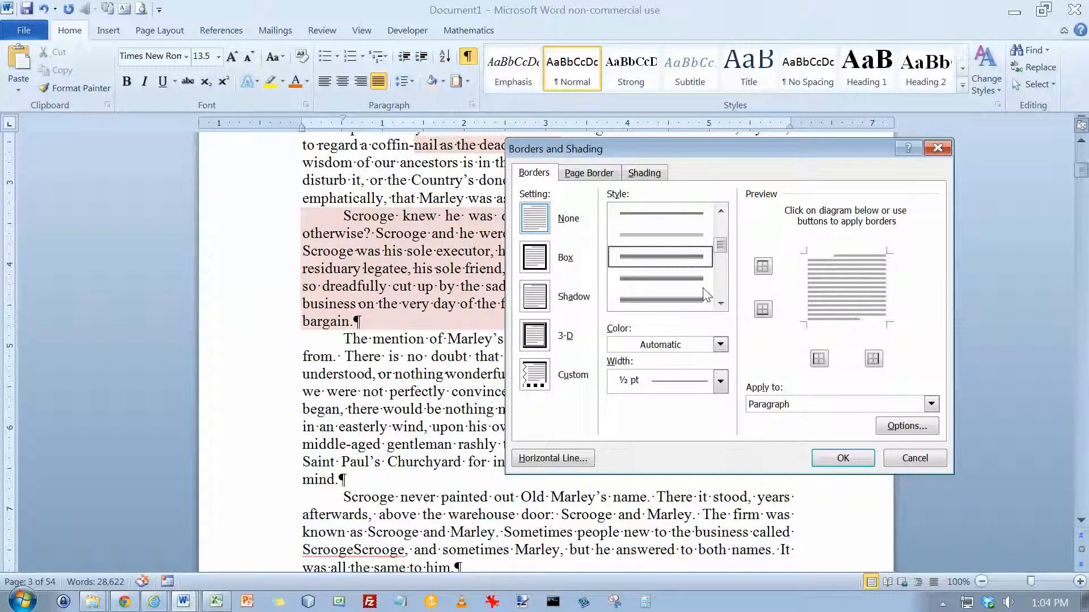
Set the border line to a solid single style in orange, 3 pt wide, and accept the dialog.
scroll(720, 236, "up", 3)
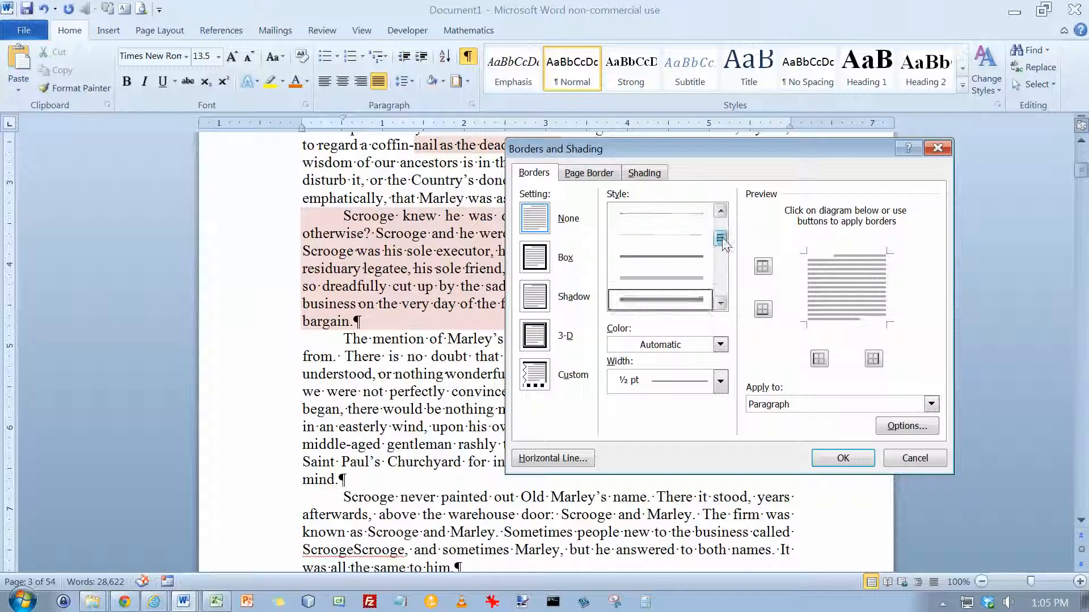
left_click(685, 219)
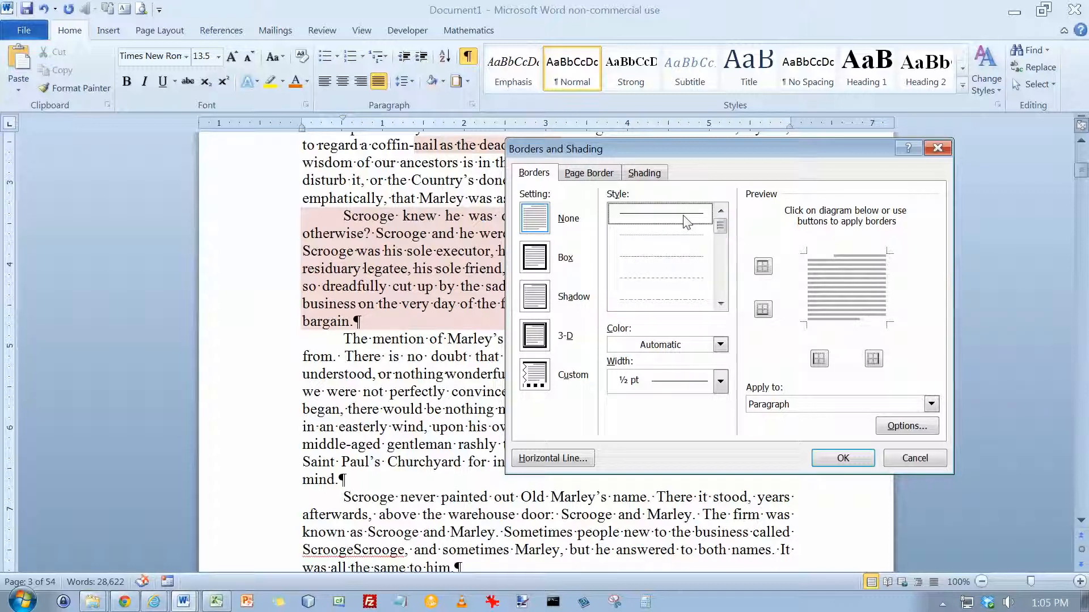
left_click(722, 348)
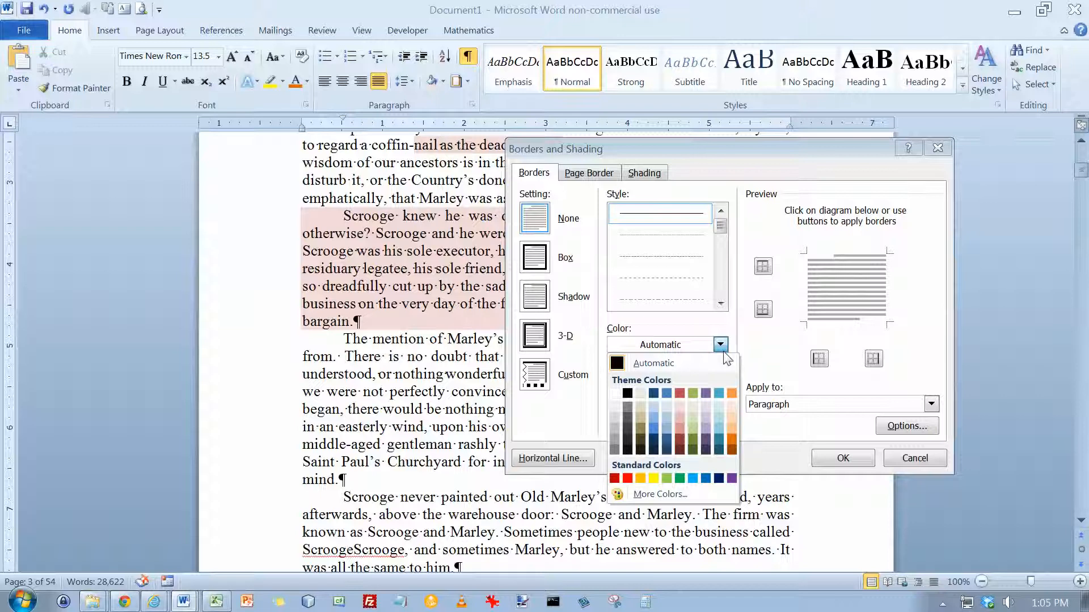
left_click(731, 393)
left_click(720, 381)
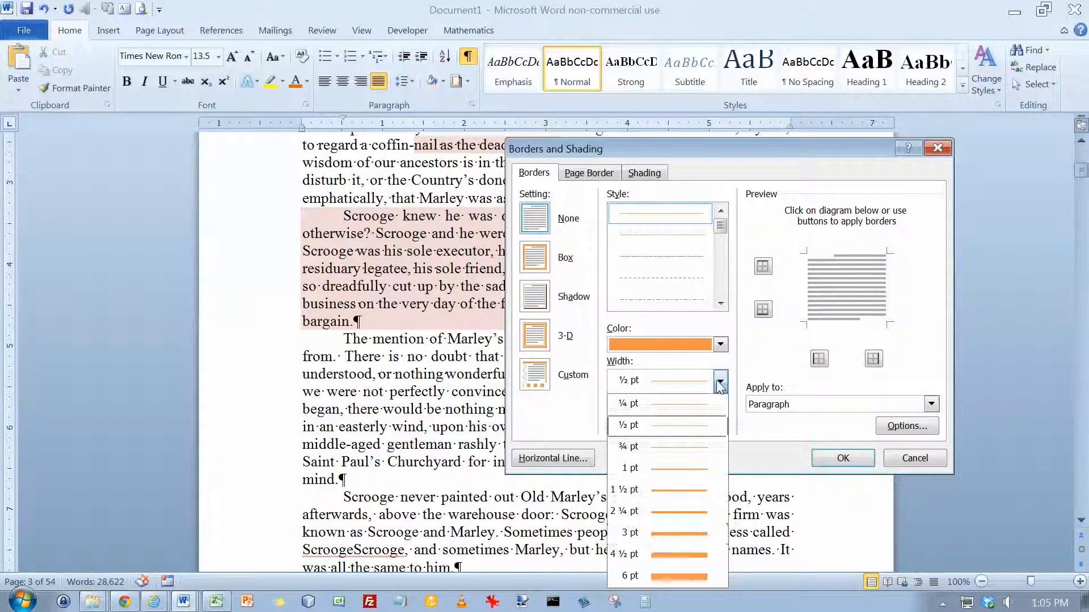
left_click(683, 536)
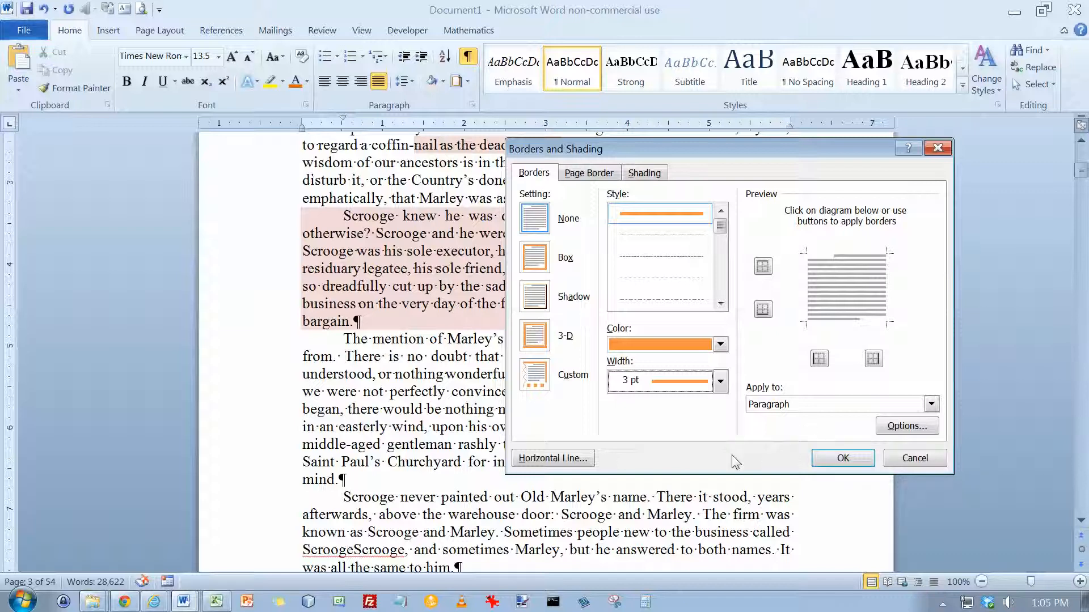
left_click(841, 457)
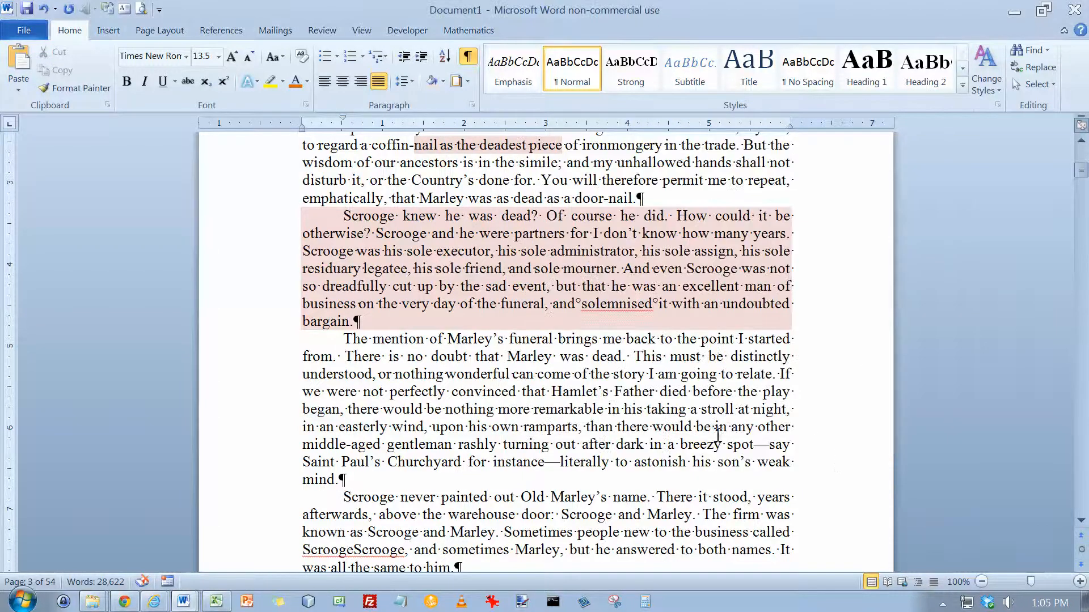
Reopen Borders and Shading and add the orange 3 pt line to all four sides of the preview diagram.
left_click(468, 84)
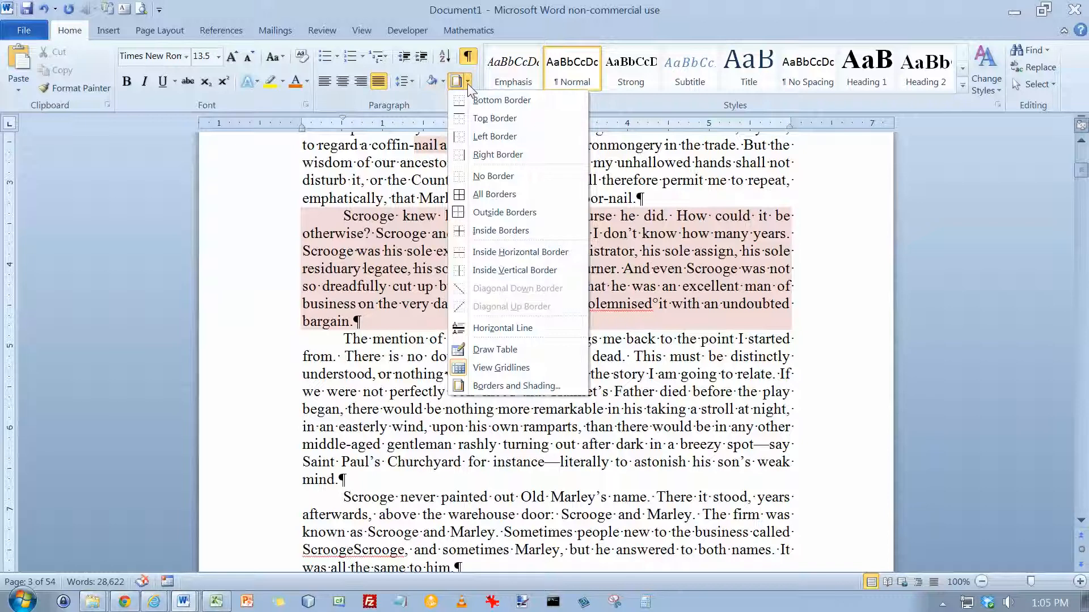
left_click(517, 387)
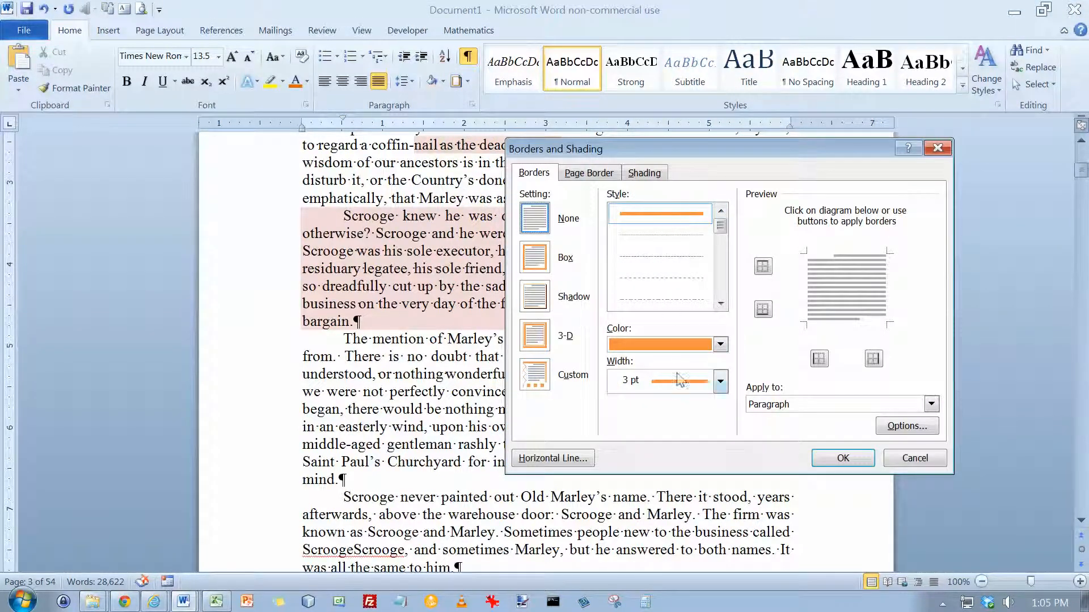
left_click(806, 280)
left_click(841, 255)
left_click(885, 283)
left_click(848, 321)
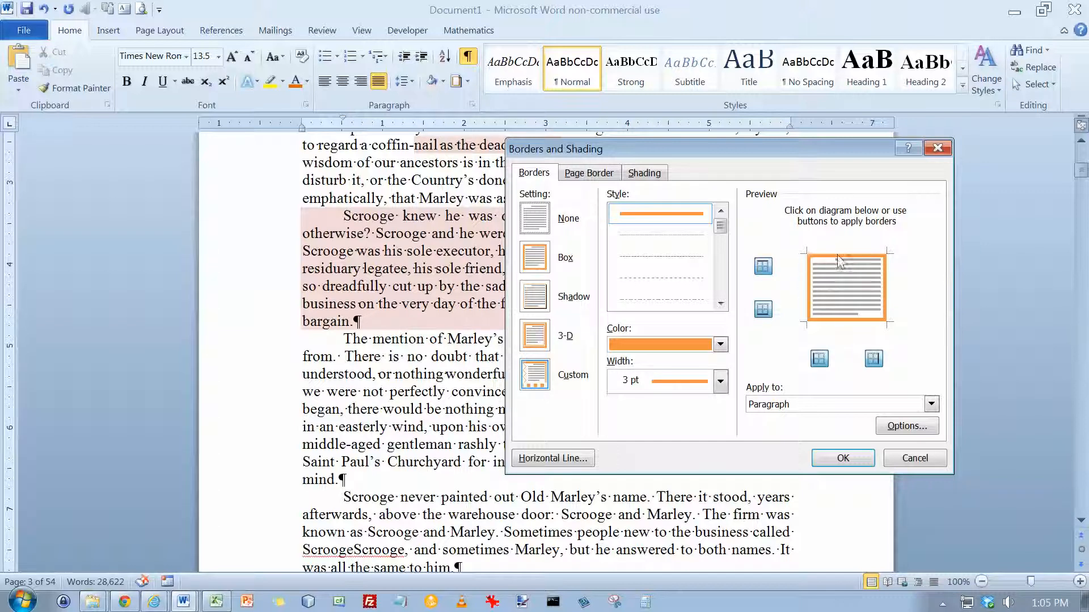
Toggle individual borders off and back on in the preview, and apply the orange box to the "The mention of Marley's funeral" paragraph.
left_click(764, 266)
left_click(763, 266)
left_click(764, 310)
left_click(764, 310)
left_click(821, 362)
left_click(821, 362)
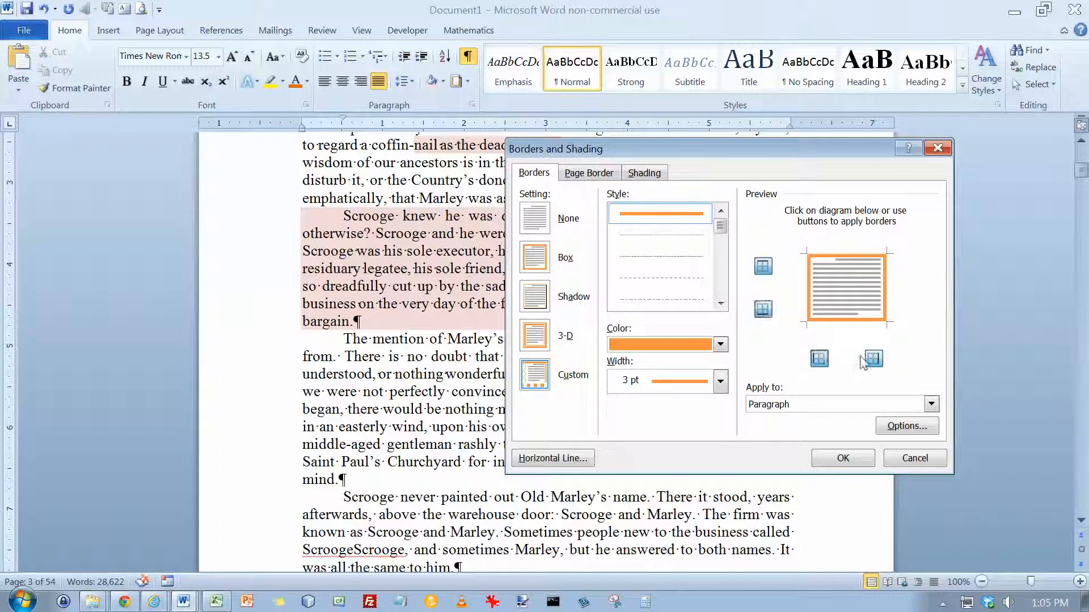
left_click(874, 360)
left_click(874, 360)
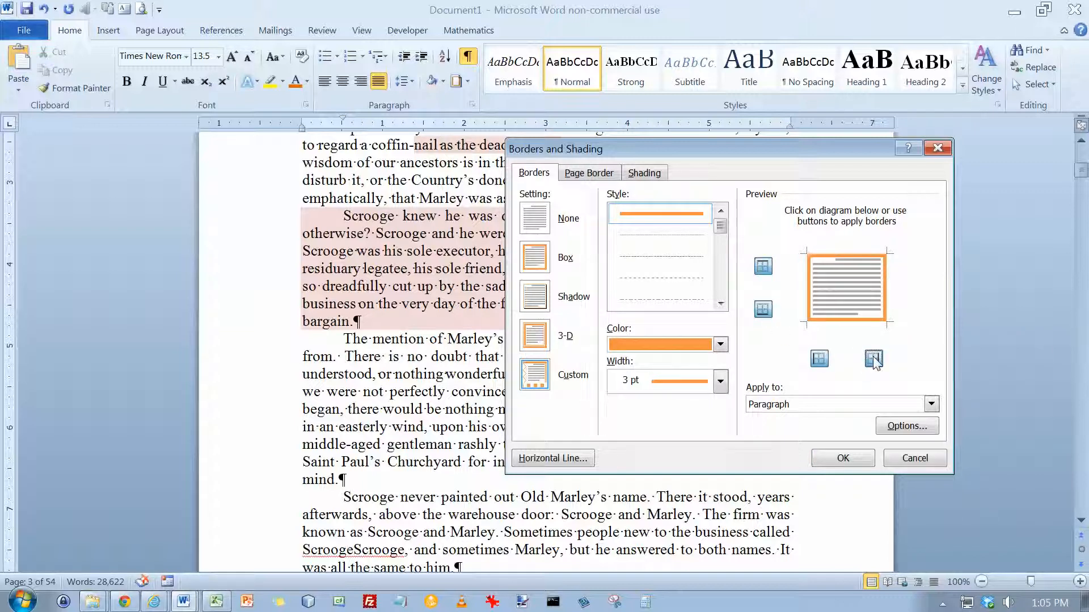
left_click(859, 459)
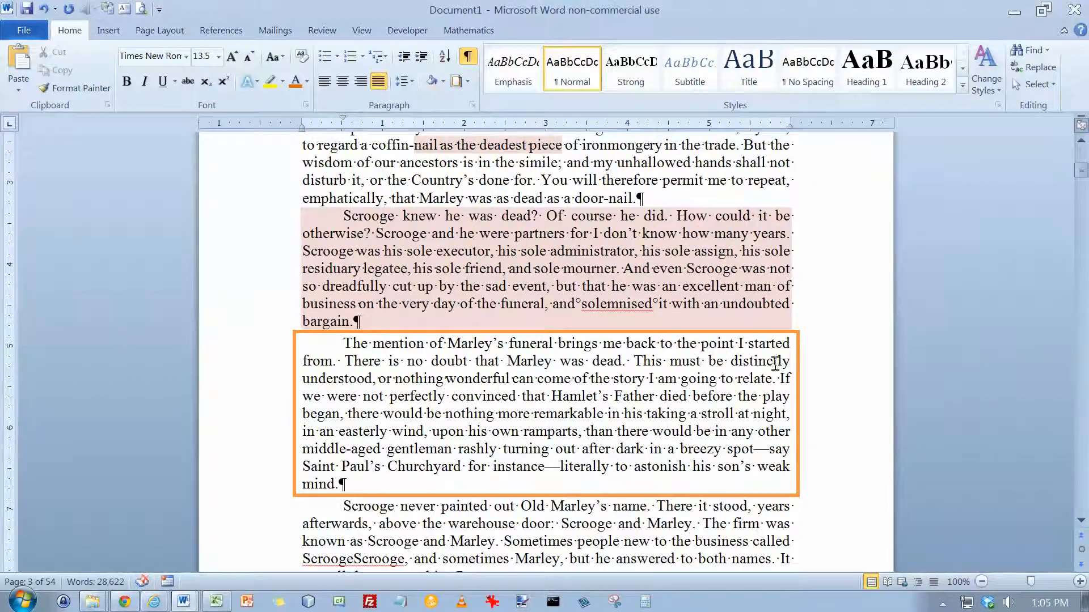
left_click(466, 81)
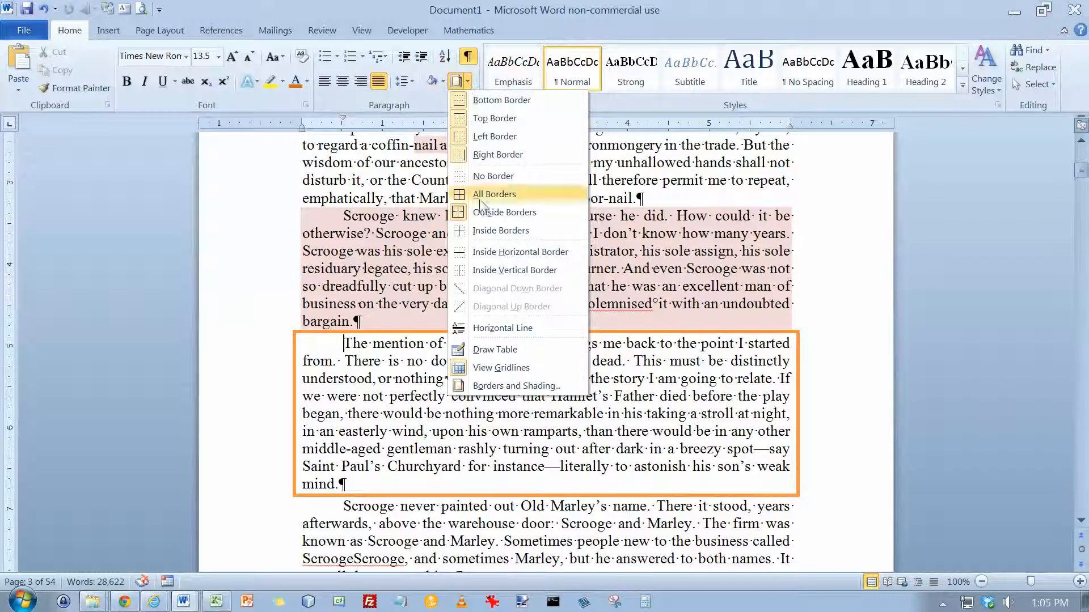
left_click(509, 387)
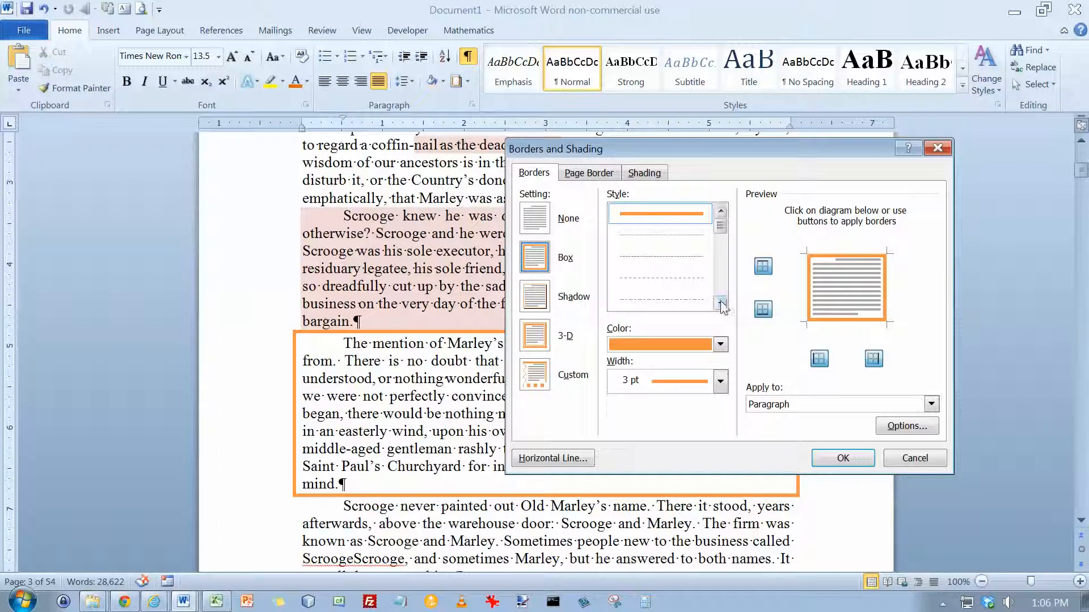
left_click(912, 459)
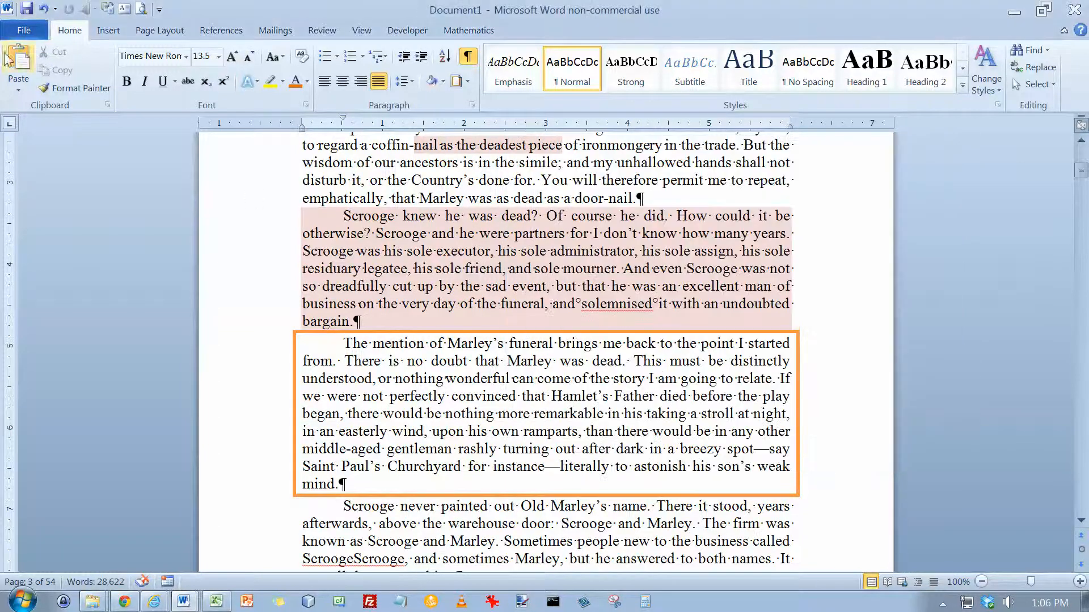
Save the document to the Desktop as A CHRISTMAS CAROL.docx in Word Document format, replacing the existing file.
left_click(18, 32)
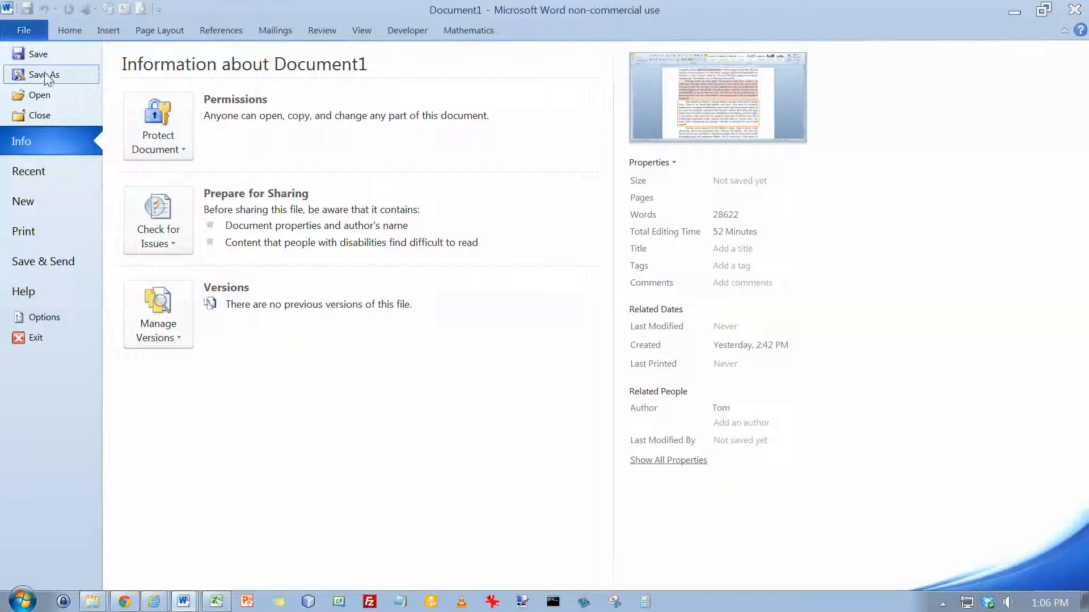
left_click(44, 72)
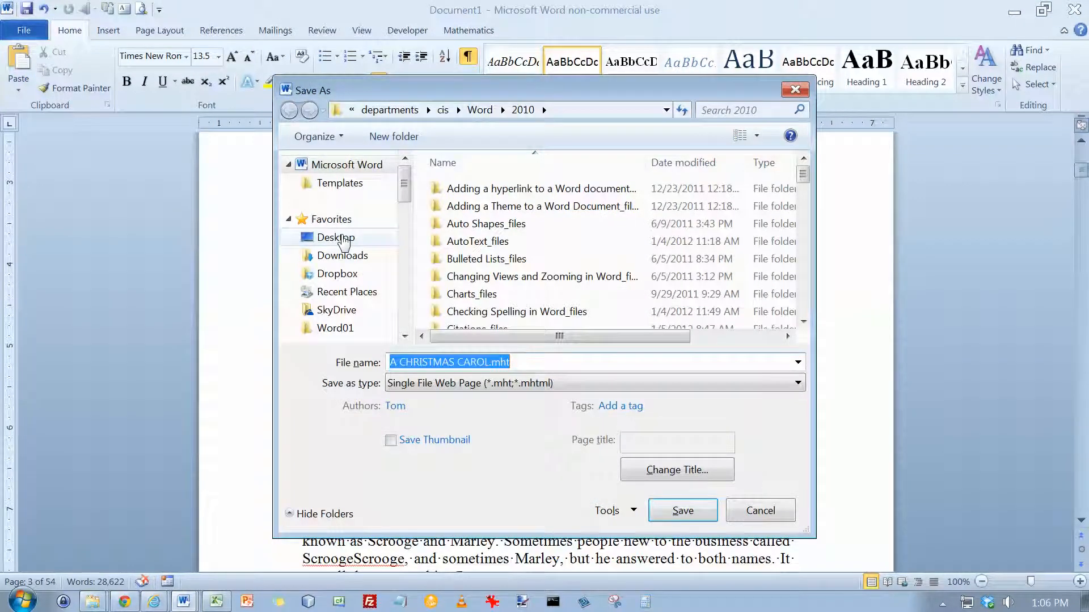
left_click(341, 238)
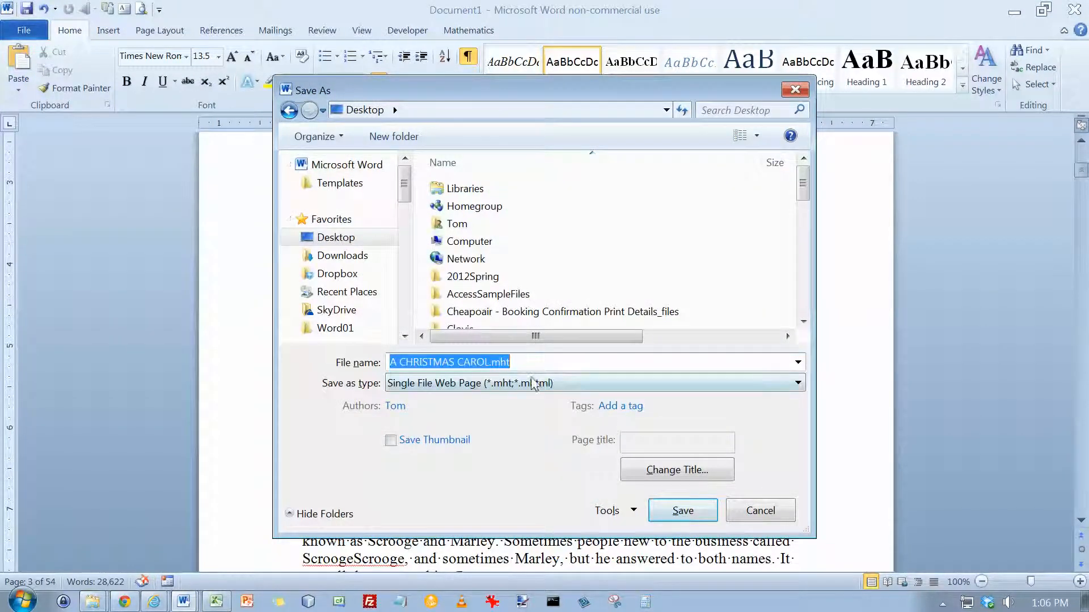
left_click(798, 383)
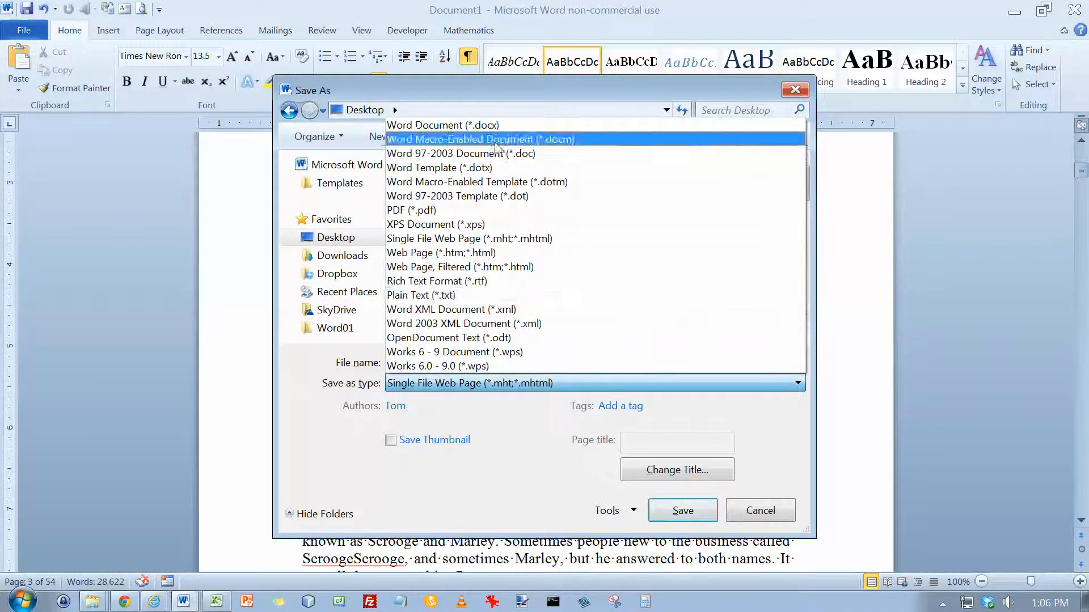
left_click(494, 130)
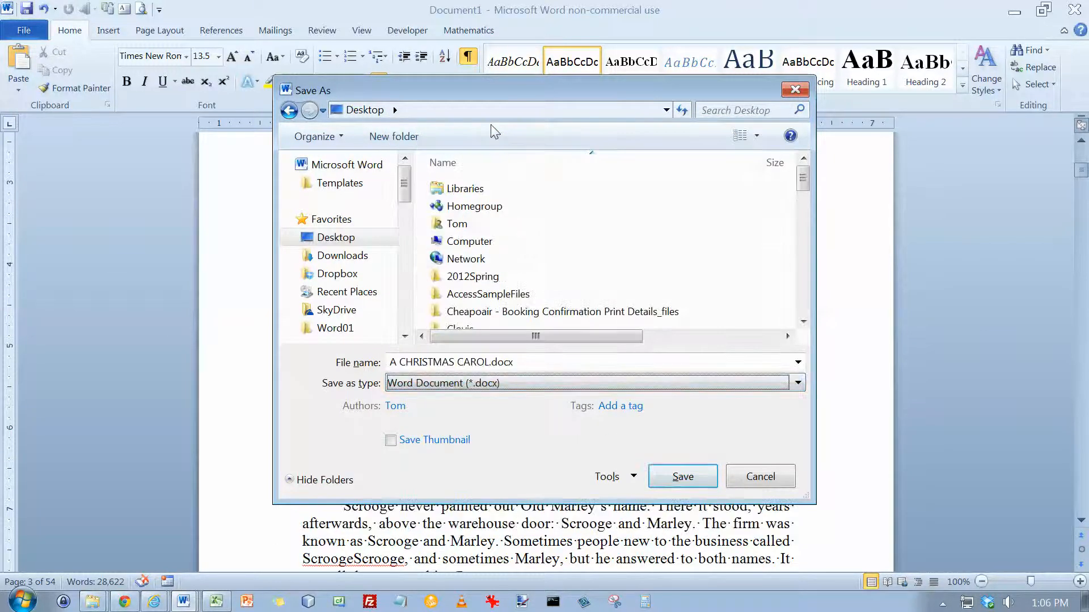
left_click(683, 477)
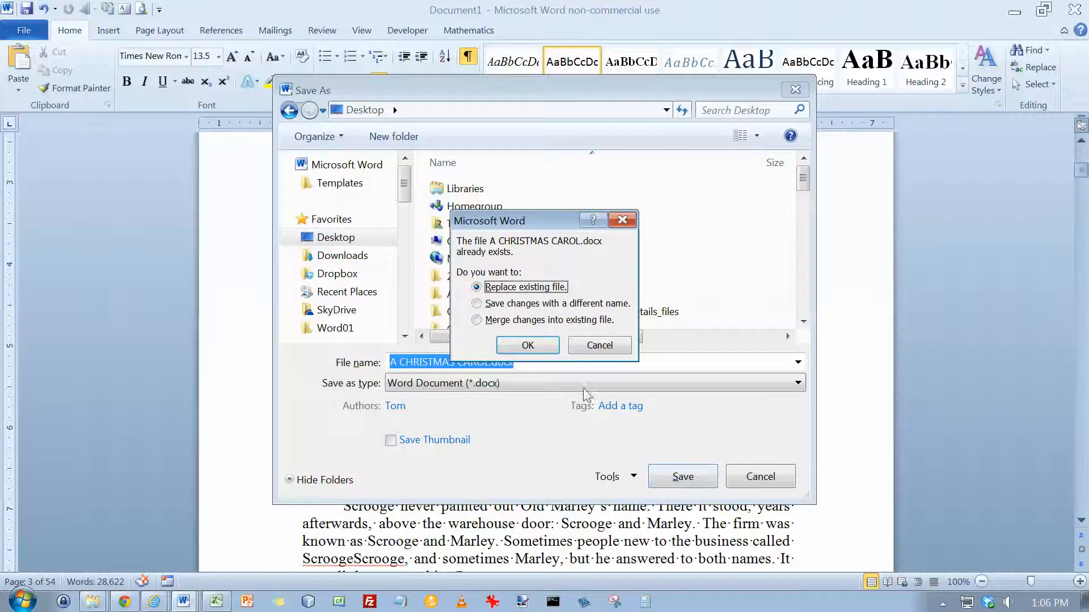
left_click(543, 346)
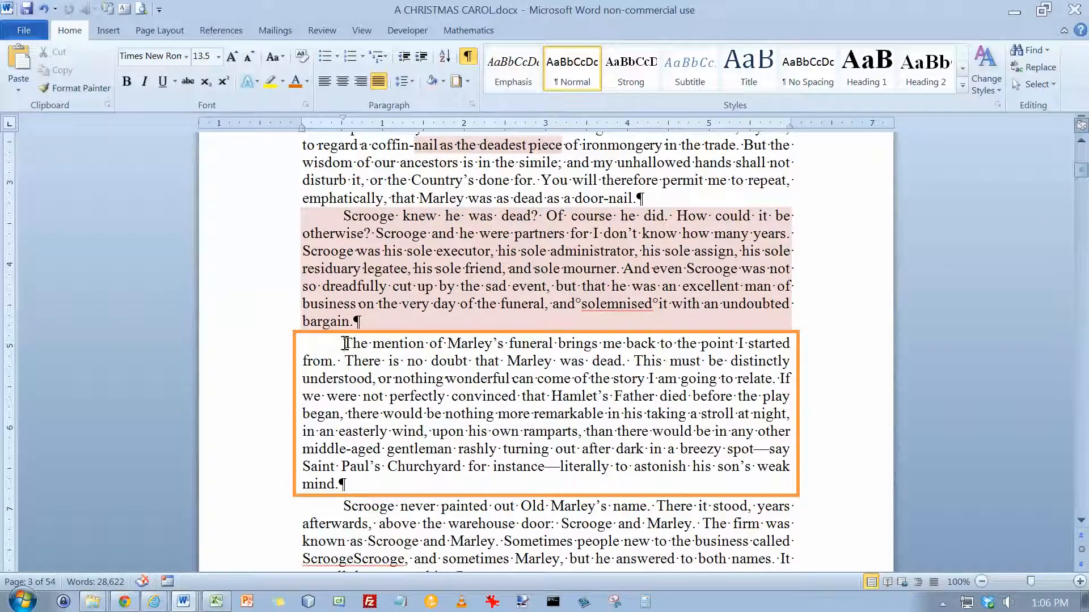
Change the box border of the "The mention of Marley's funeral" paragraph to a red 3 pt thick-and-thin line style.
left_click(468, 82)
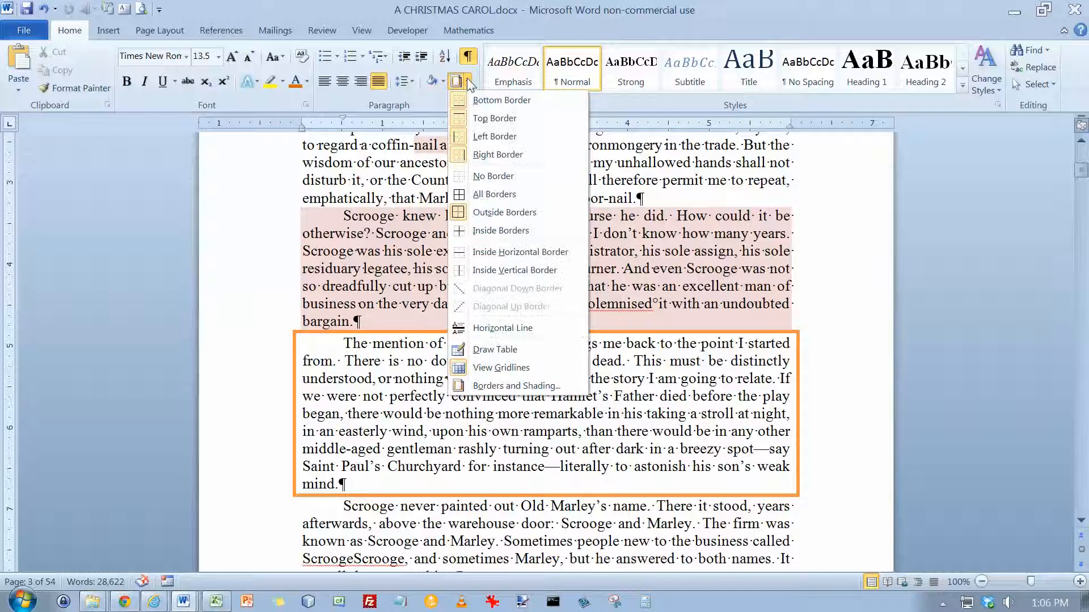
left_click(492, 387)
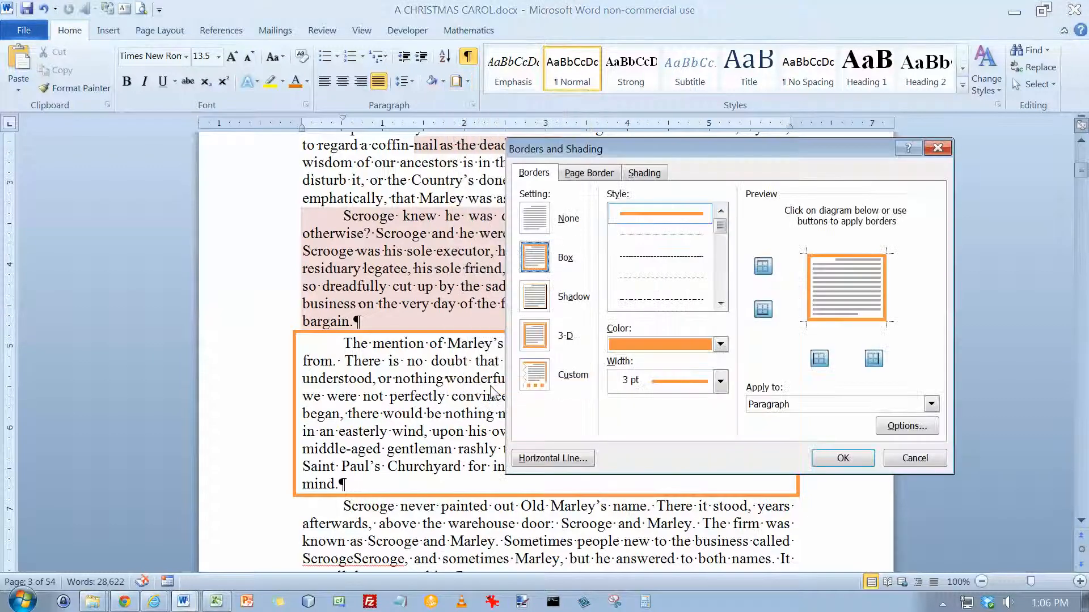
left_click(721, 270)
left_click(688, 305)
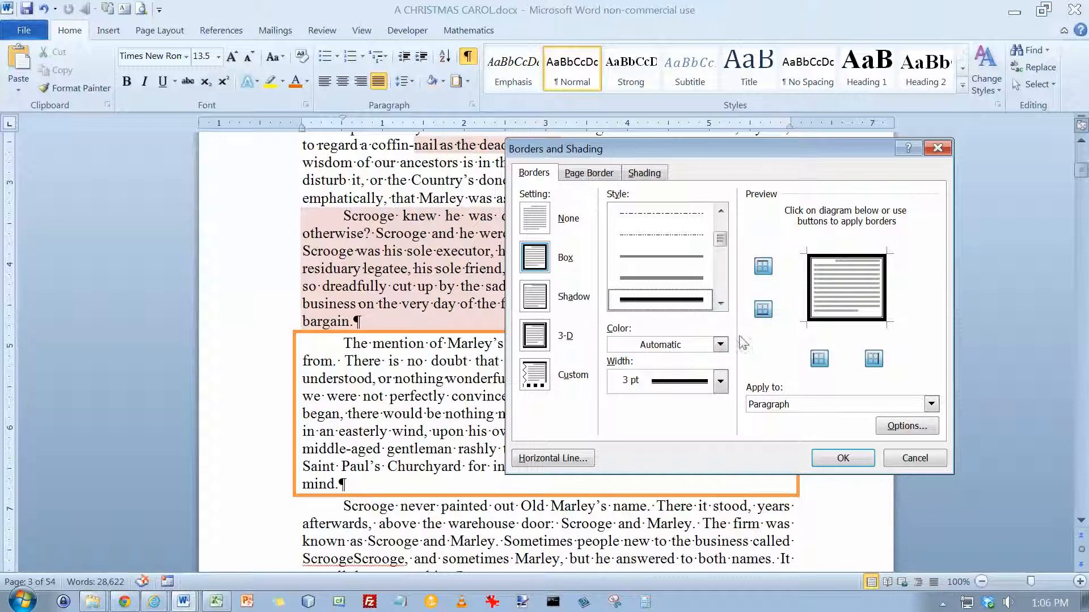
left_click(720, 345)
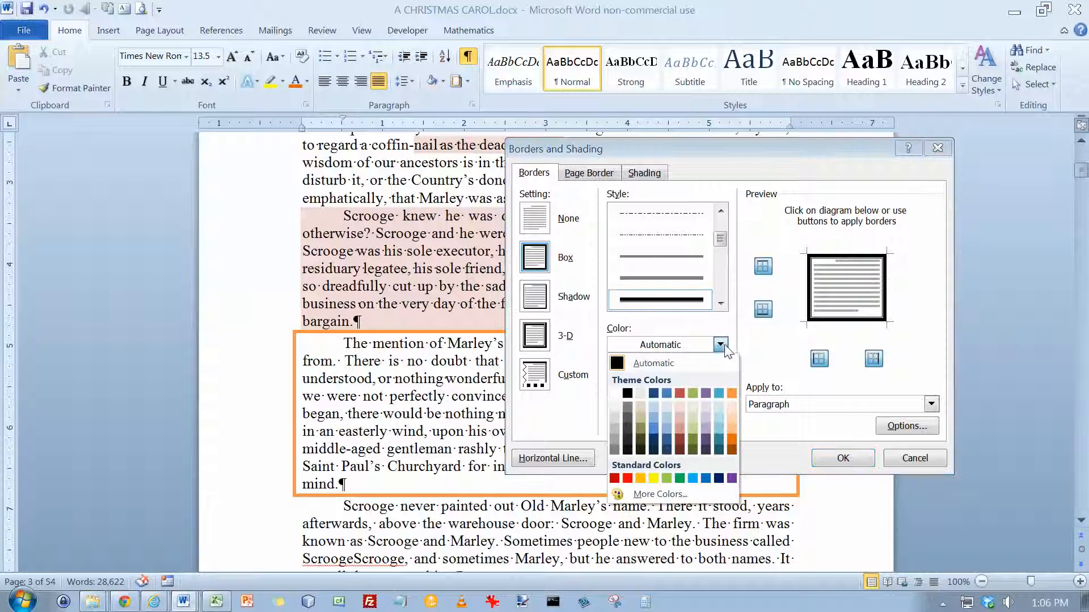
left_click(679, 393)
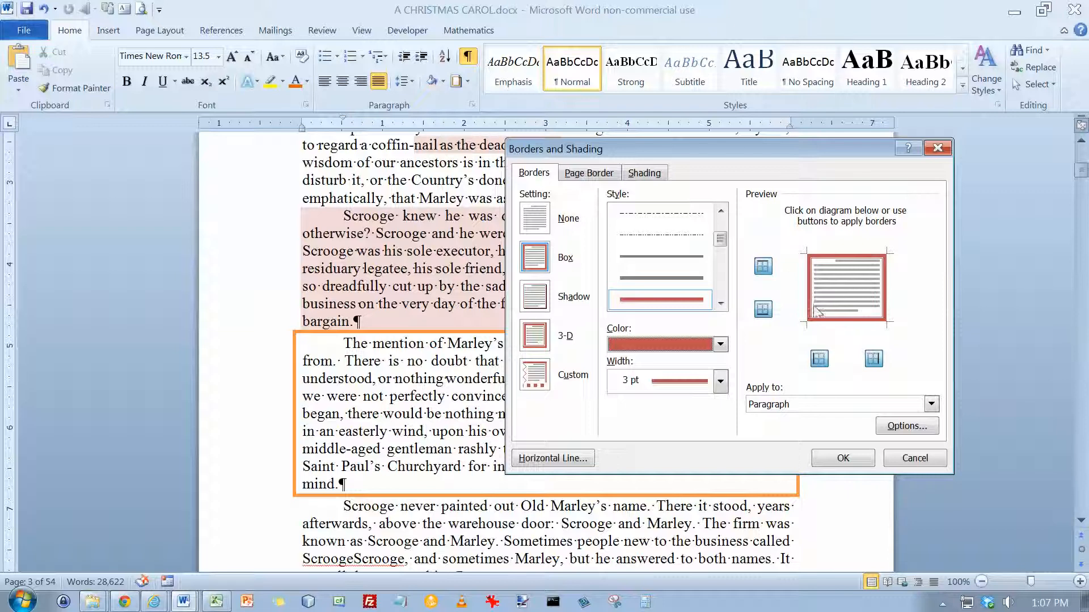
left_click(836, 460)
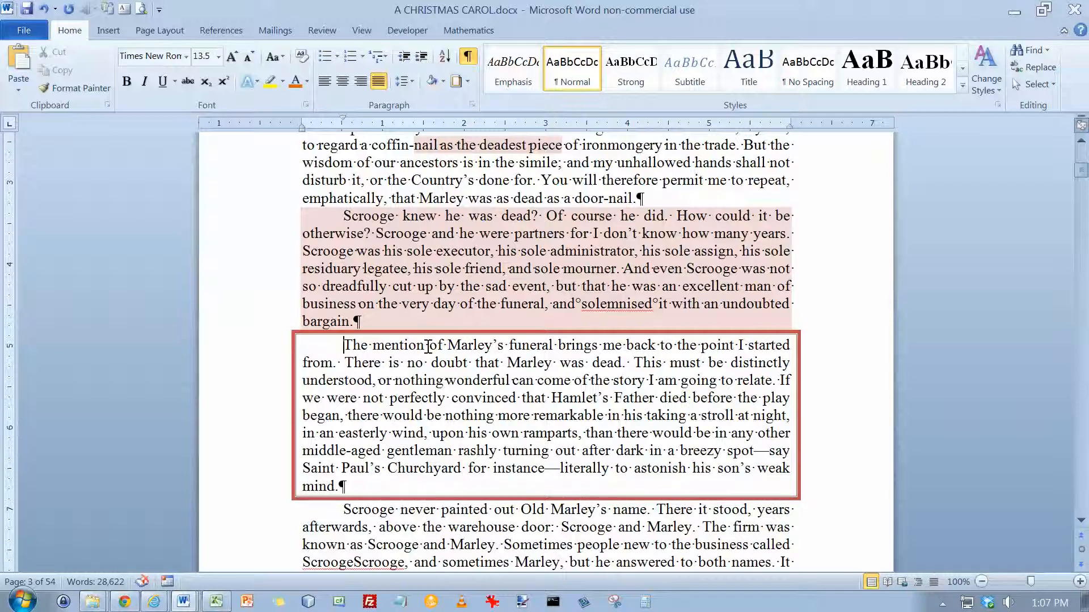
Examine the shading fill colors in Borders and Shading without applying any, and compare them with the Shading command's color palette.
left_click(467, 81)
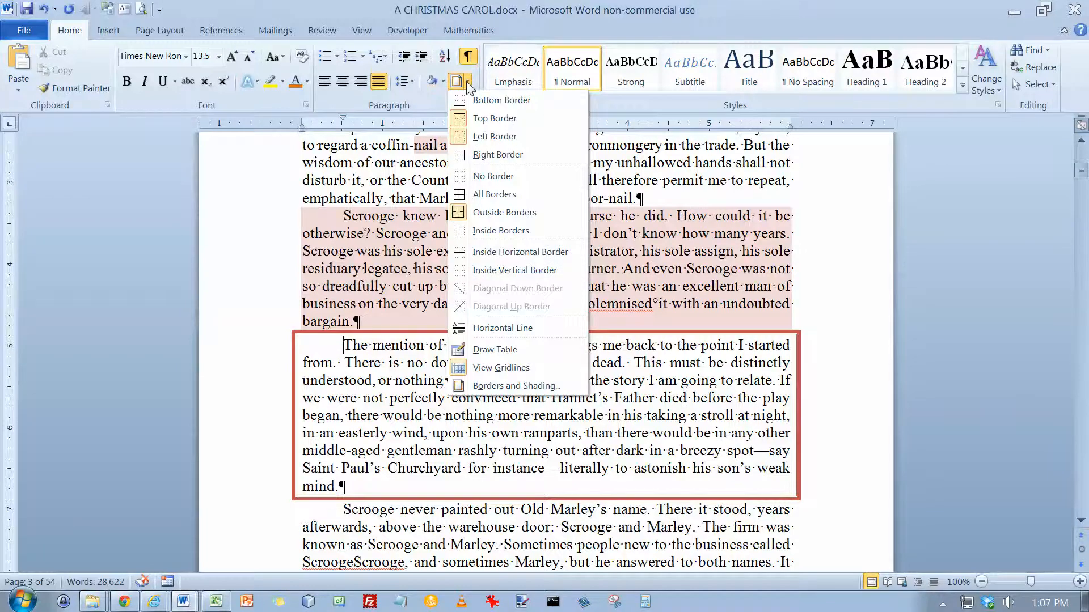
left_click(467, 81)
left_click(467, 81)
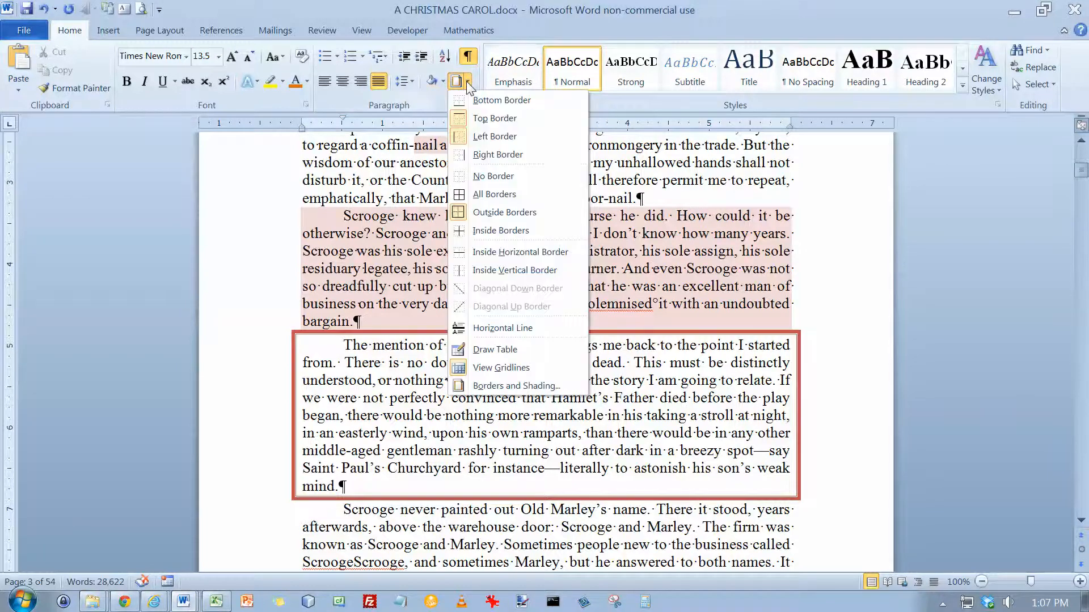
left_click(514, 387)
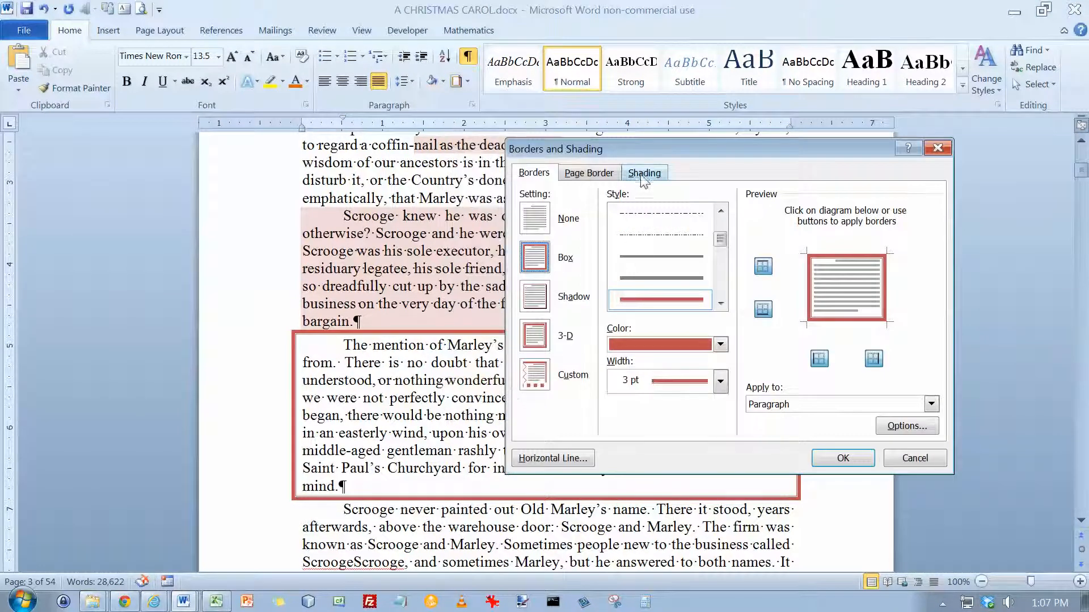
mouse_move(641, 148)
left_mouse_down()
mouse_move(499, 139)
mouse_move(531, 137)
left_mouse_up()
left_click(545, 163)
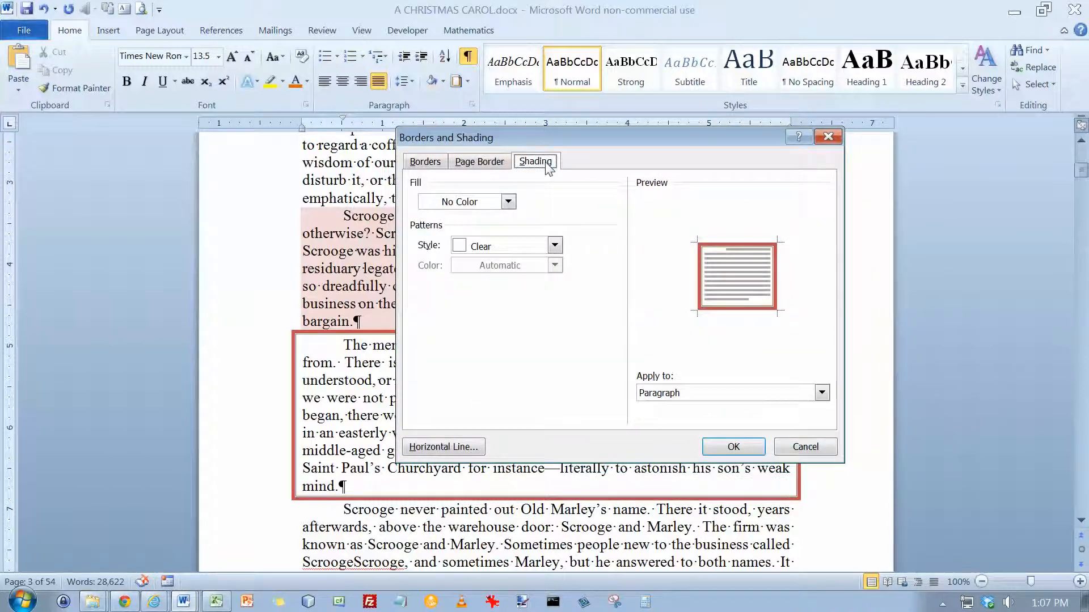
left_click(508, 202)
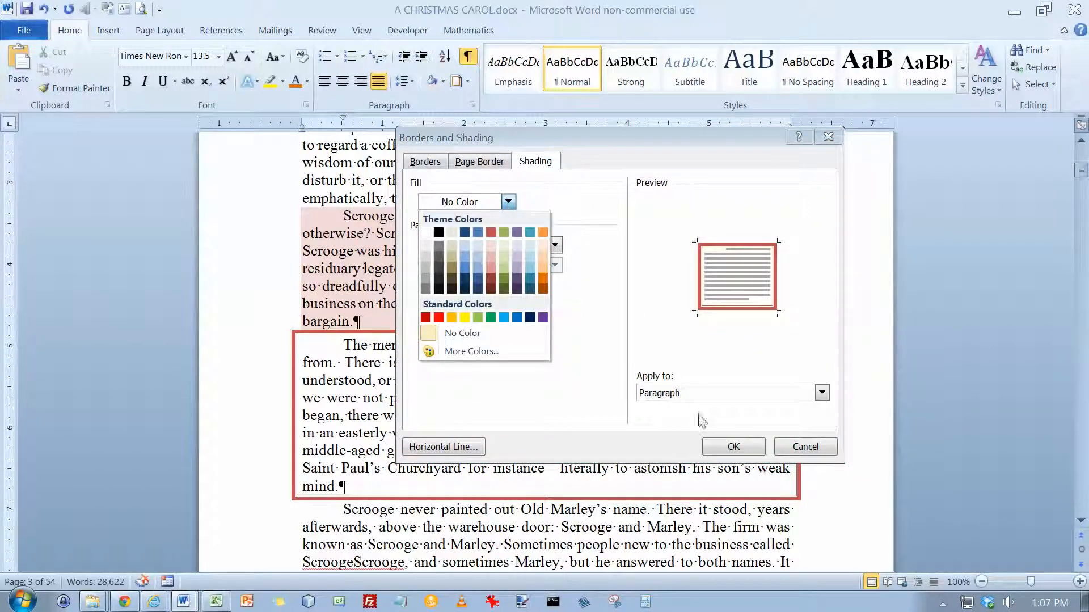
left_click(801, 447)
left_click(805, 447)
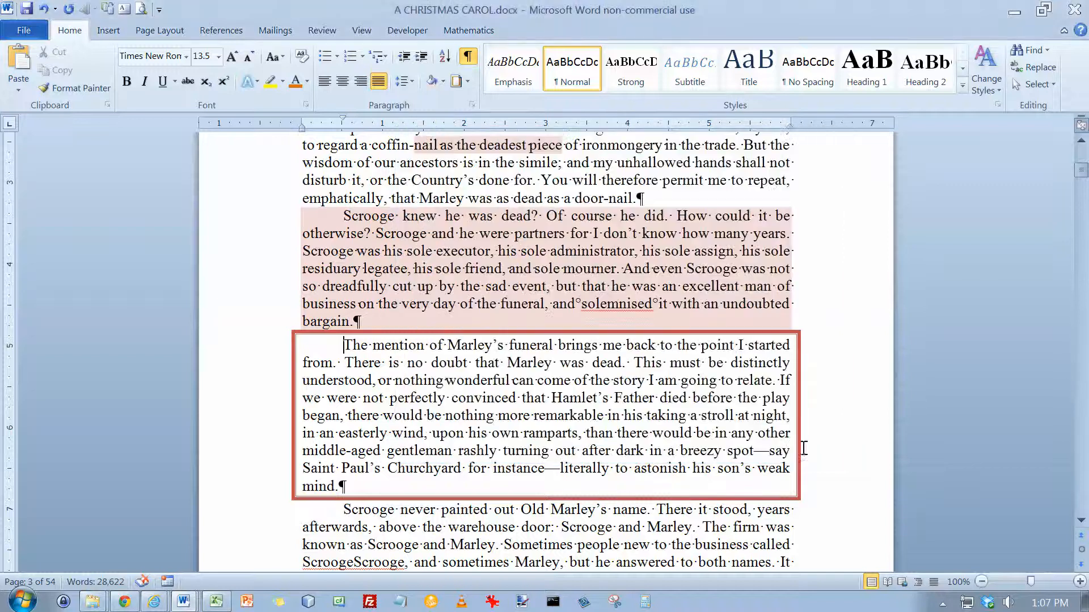
left_click(443, 83)
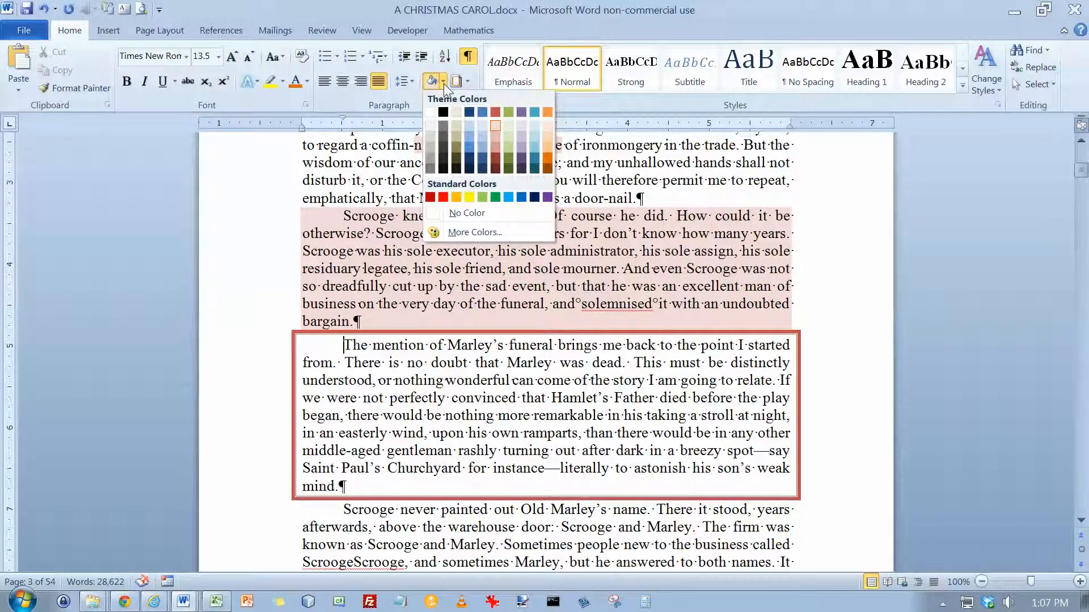
left_click(304, 213)
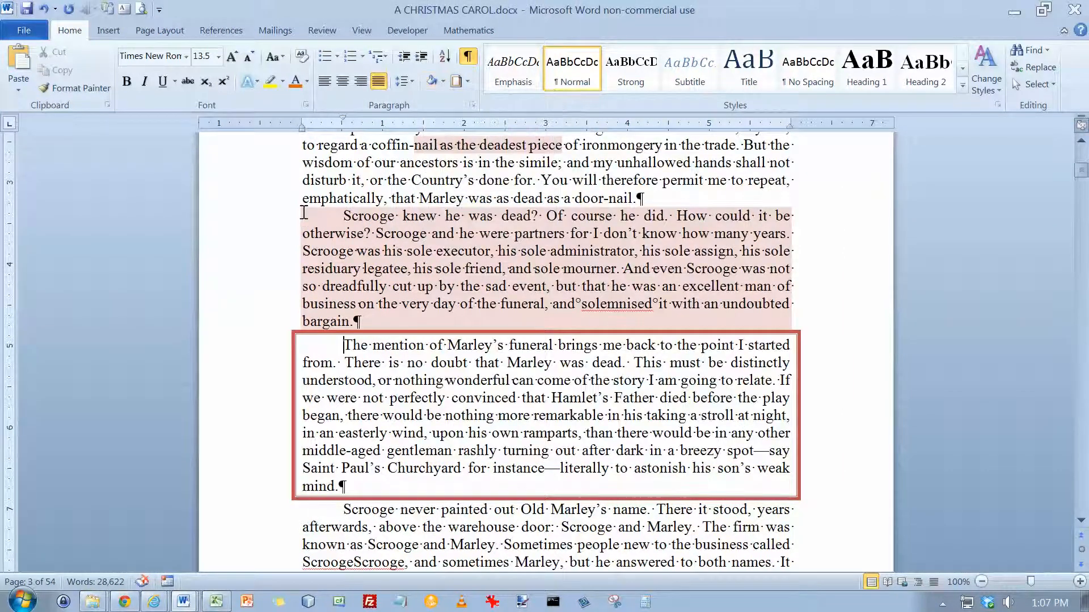